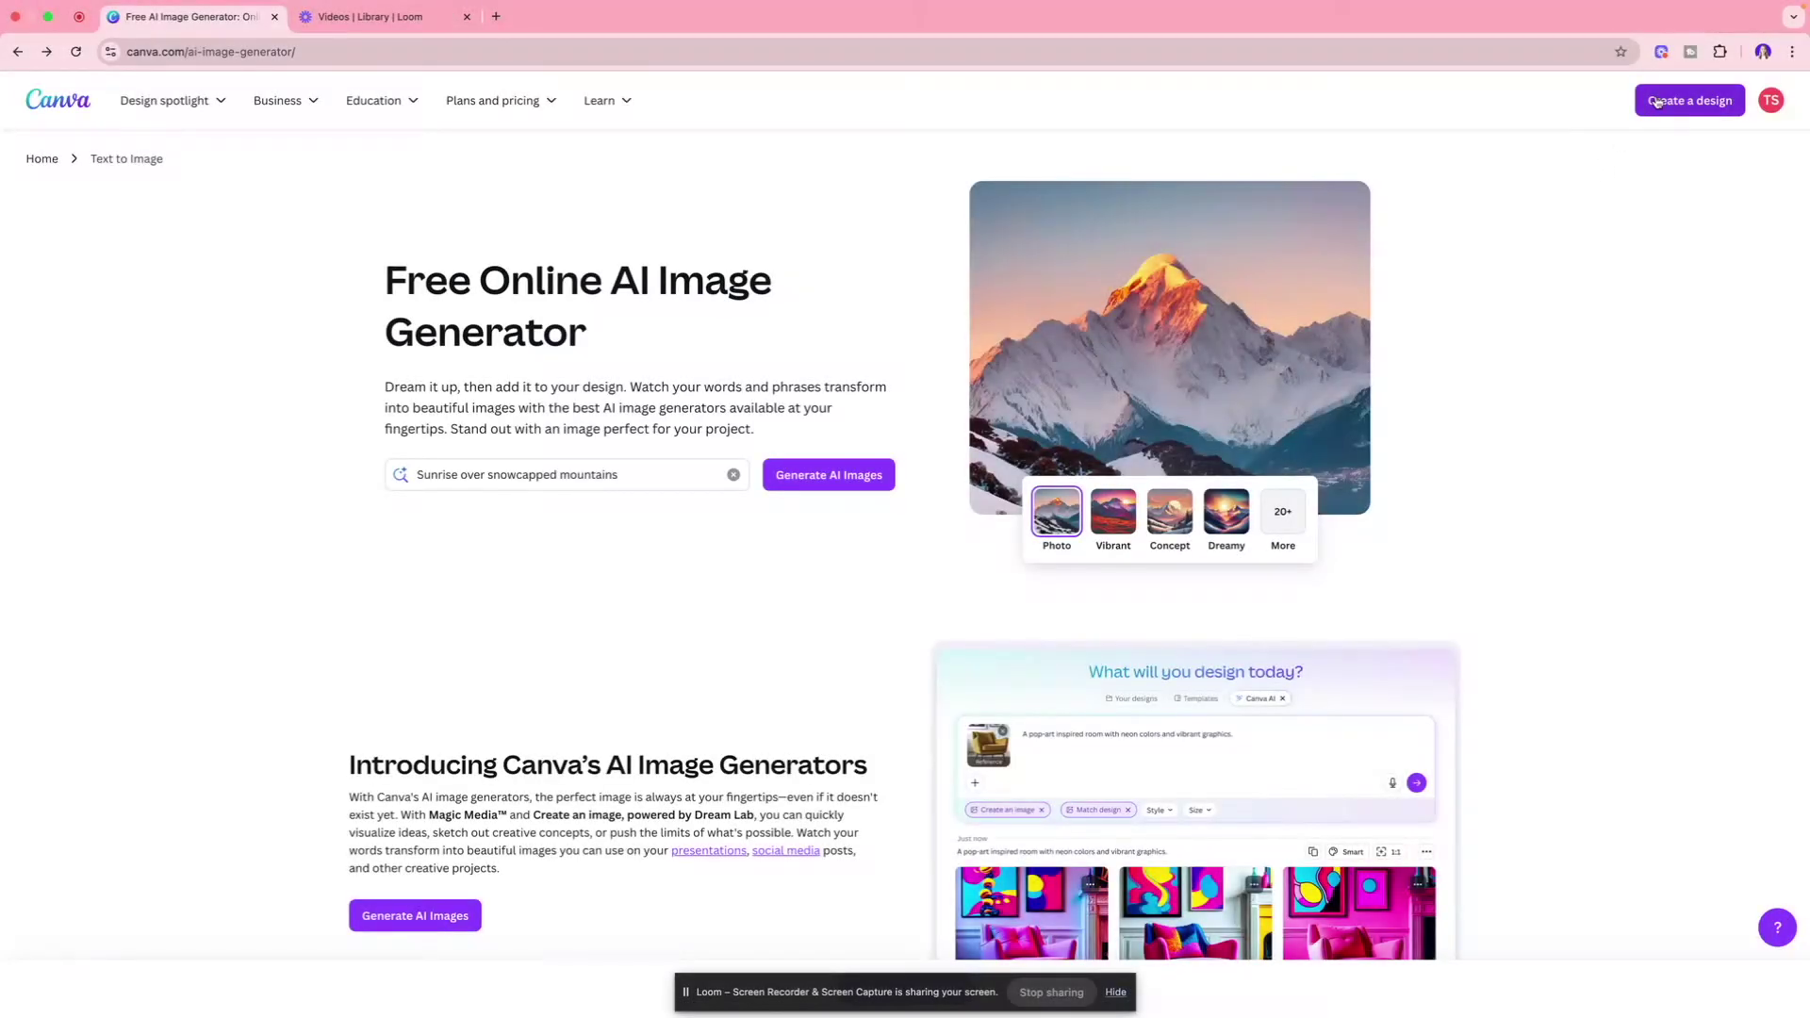
Create a new Instagram Post (4:5) design from the design-type list.
left_click(1658, 103)
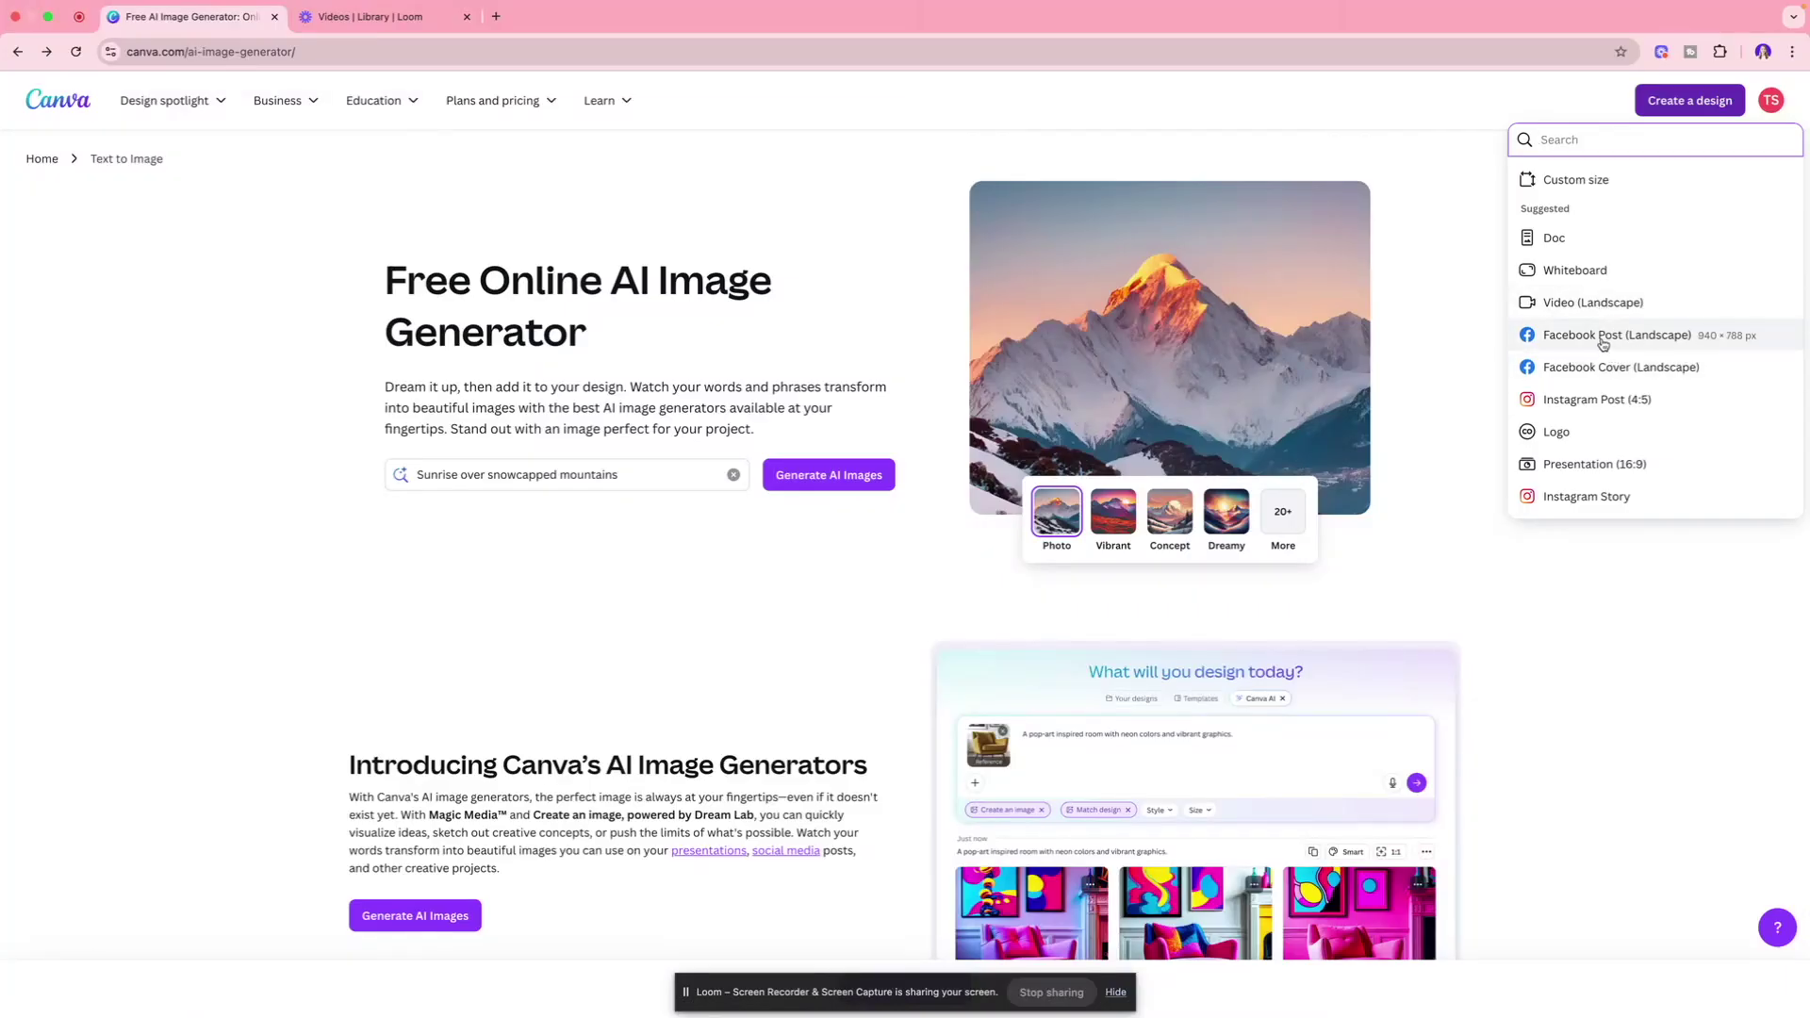
scroll(1612, 354, "down", 10)
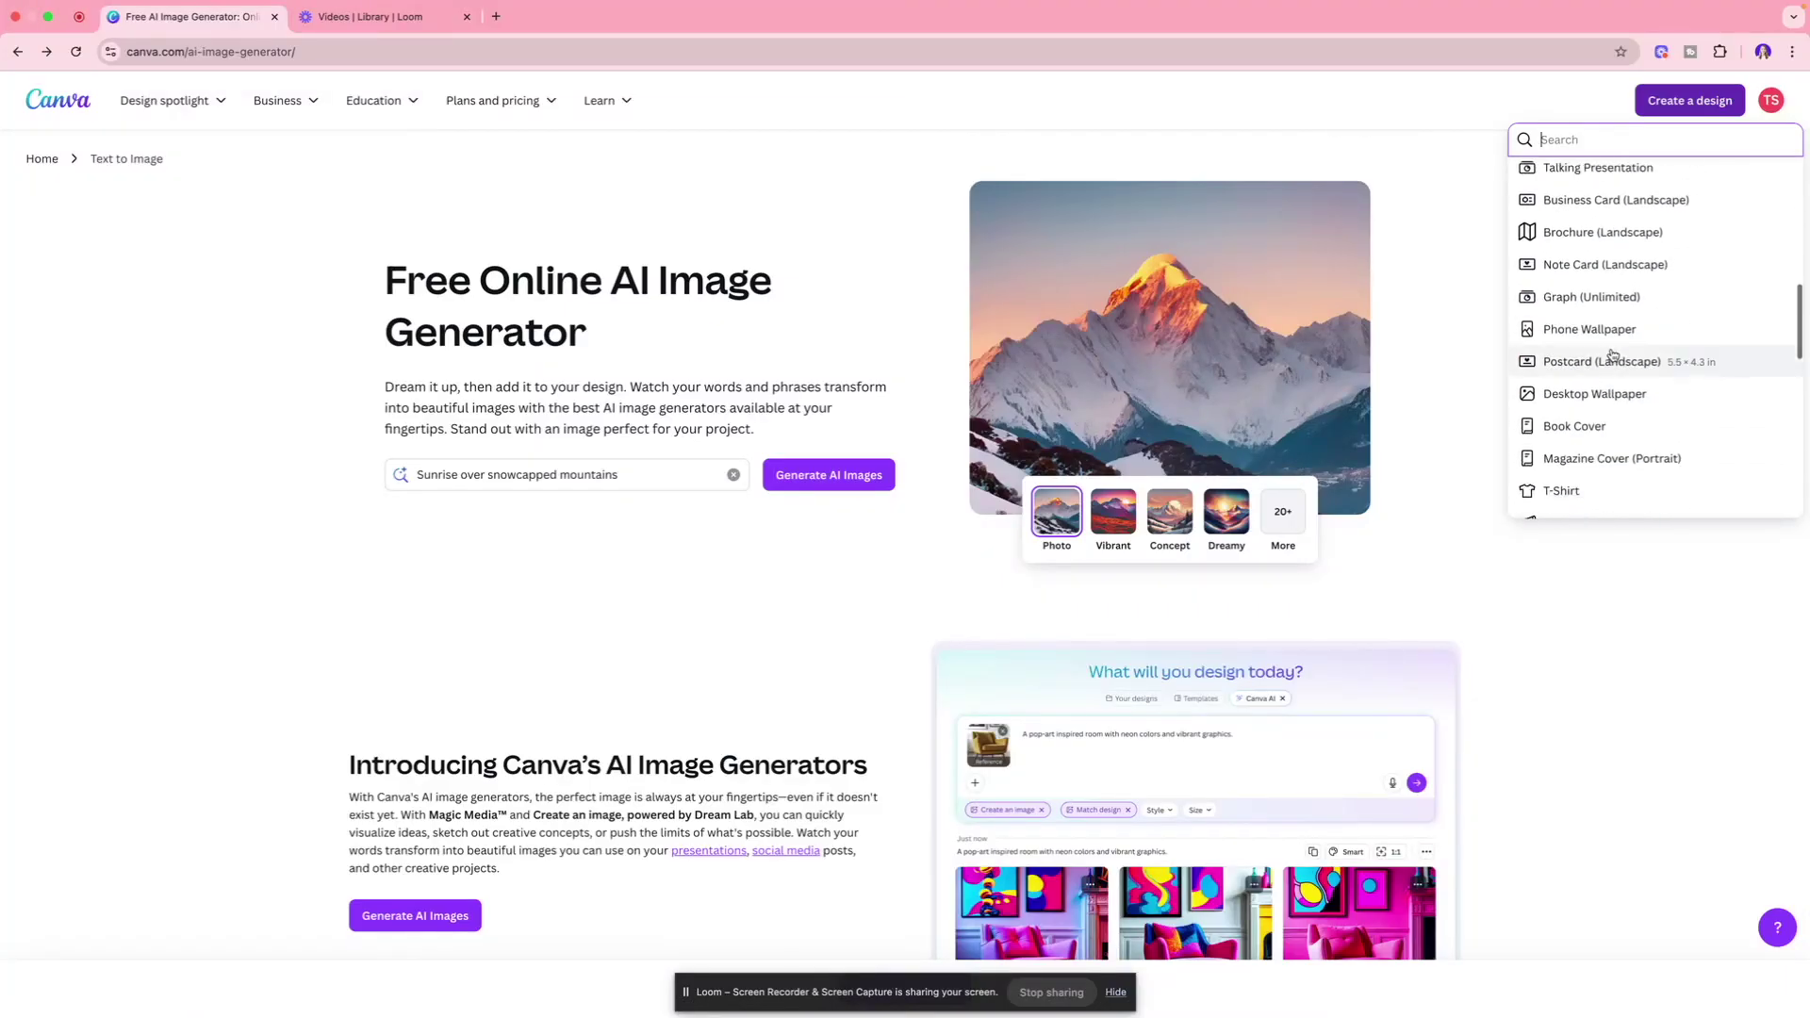
scroll(1612, 355, "up", 10)
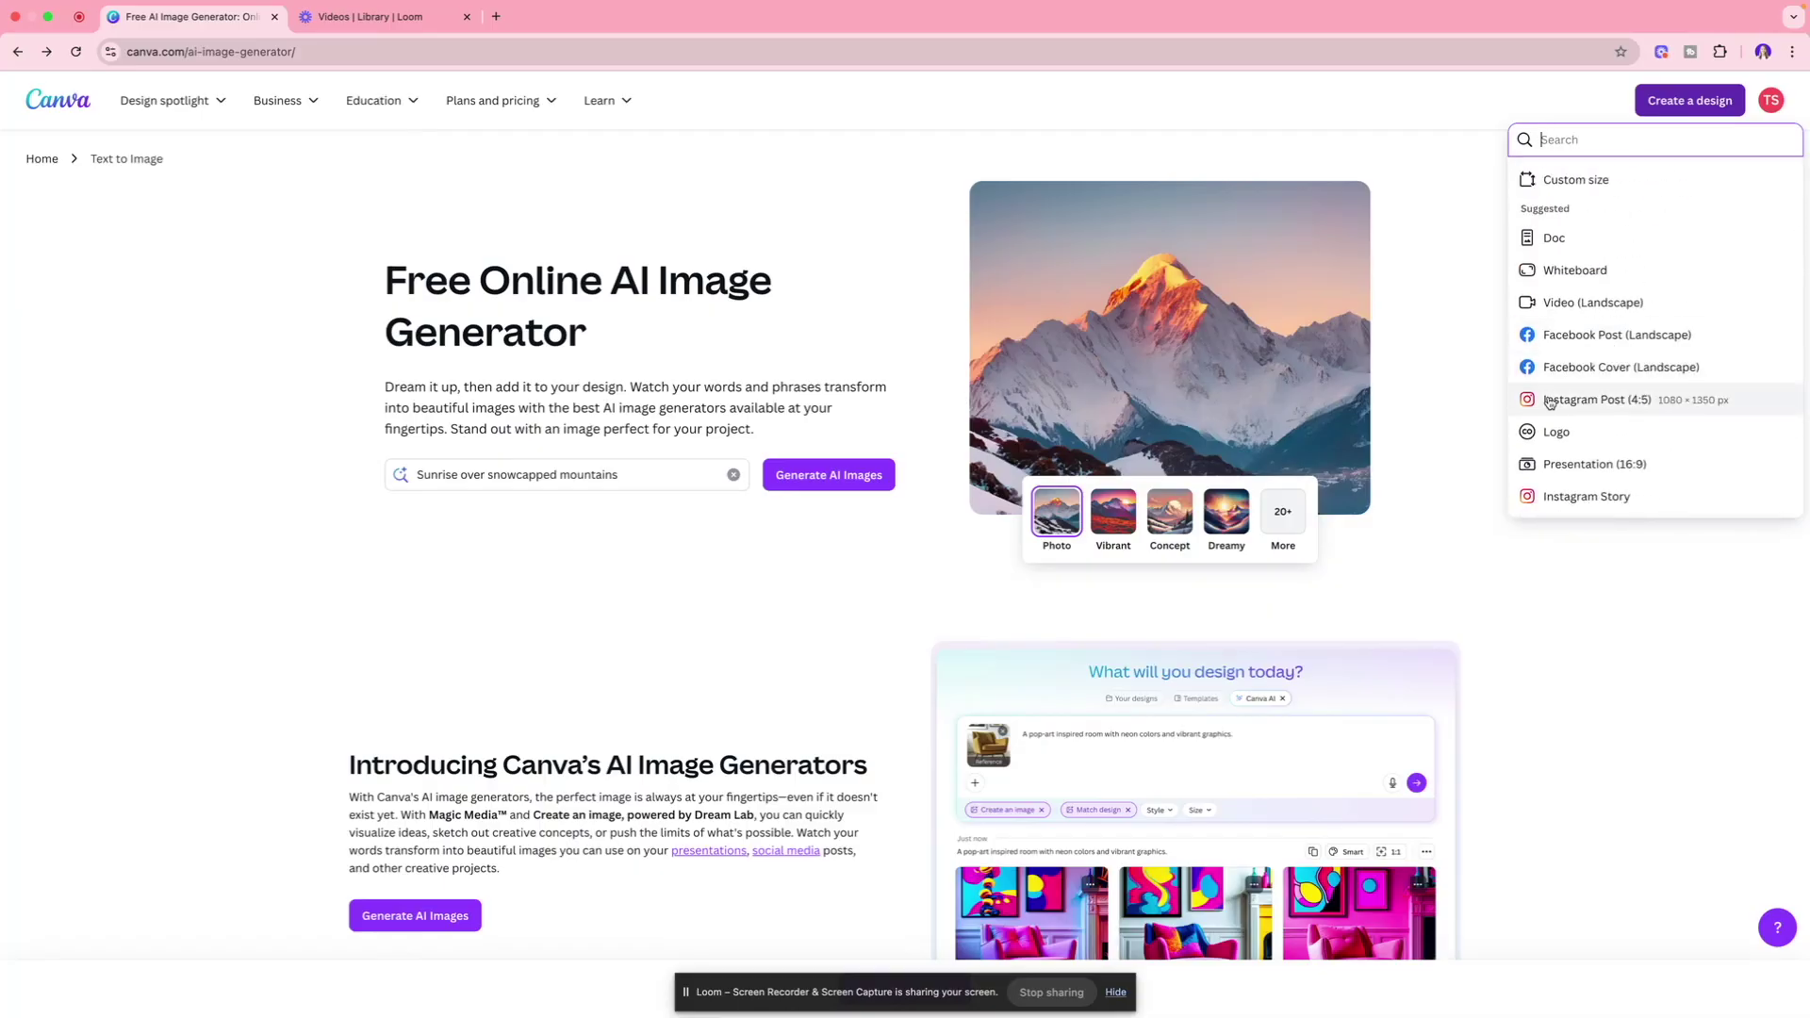
left_click(1620, 404)
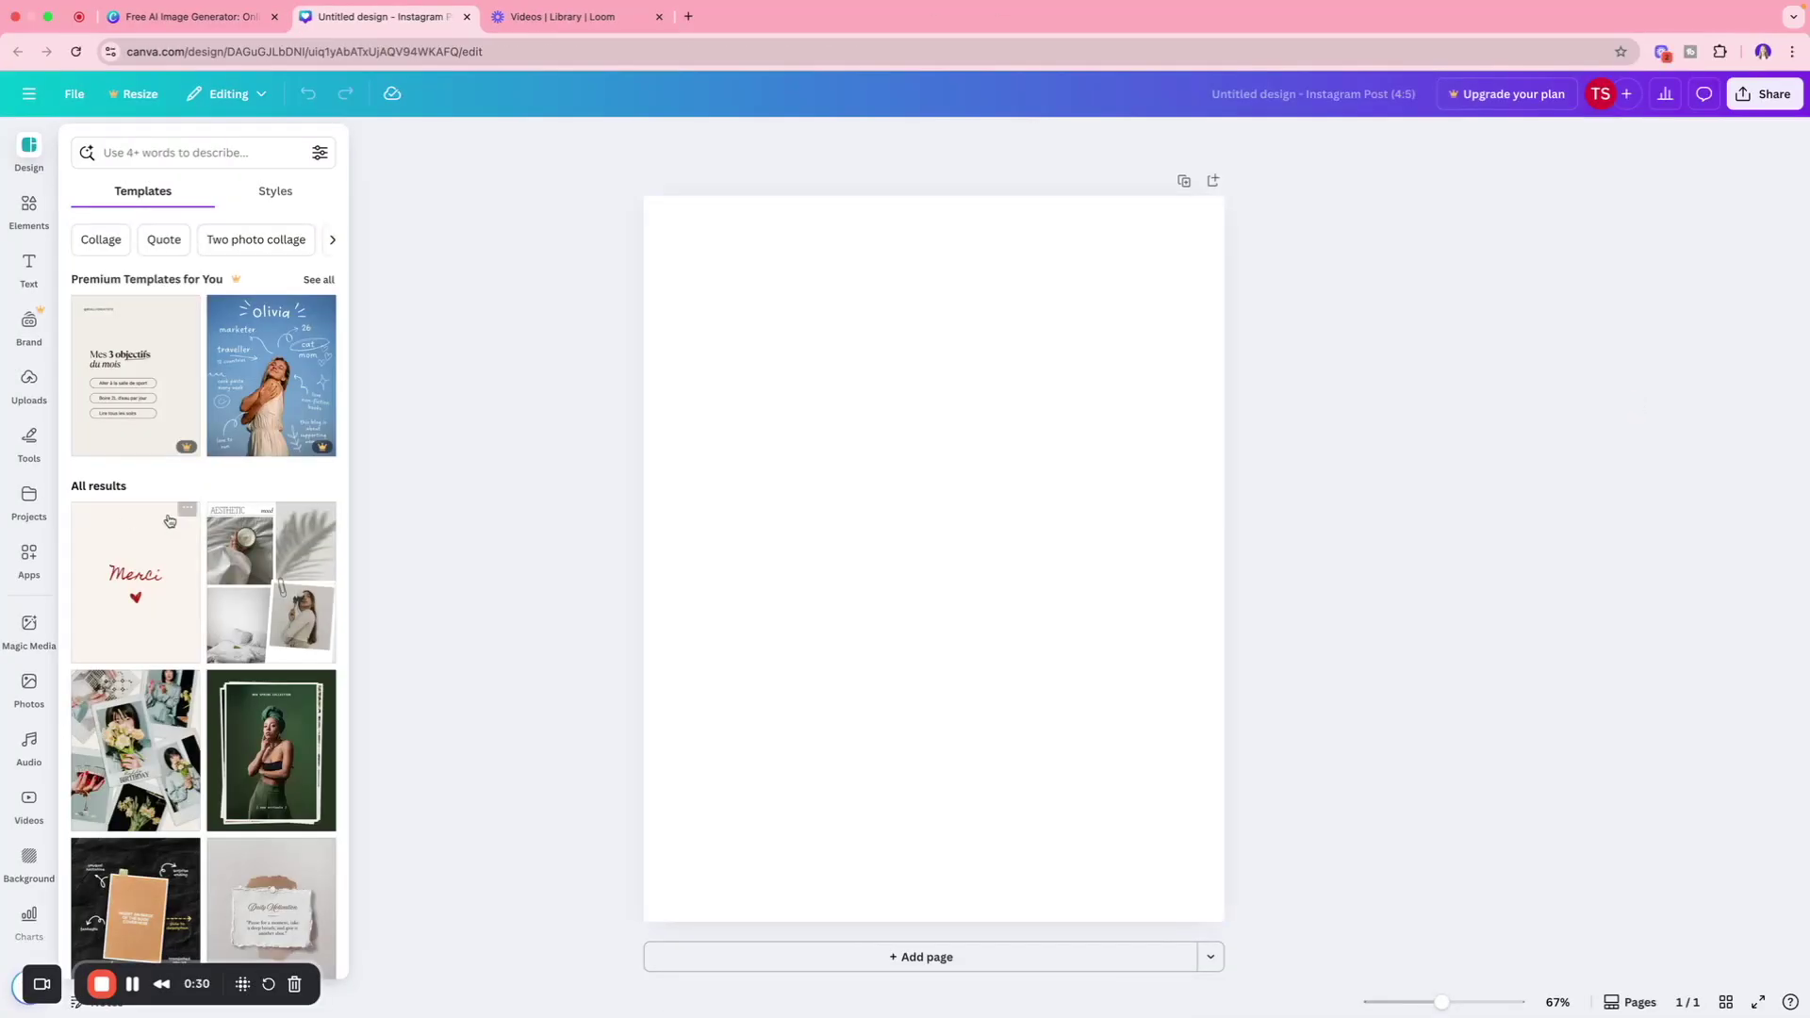
Write a Magic Media prompt for a confident woman entrepreneur in a bright café, then show styles.
left_click(27, 630)
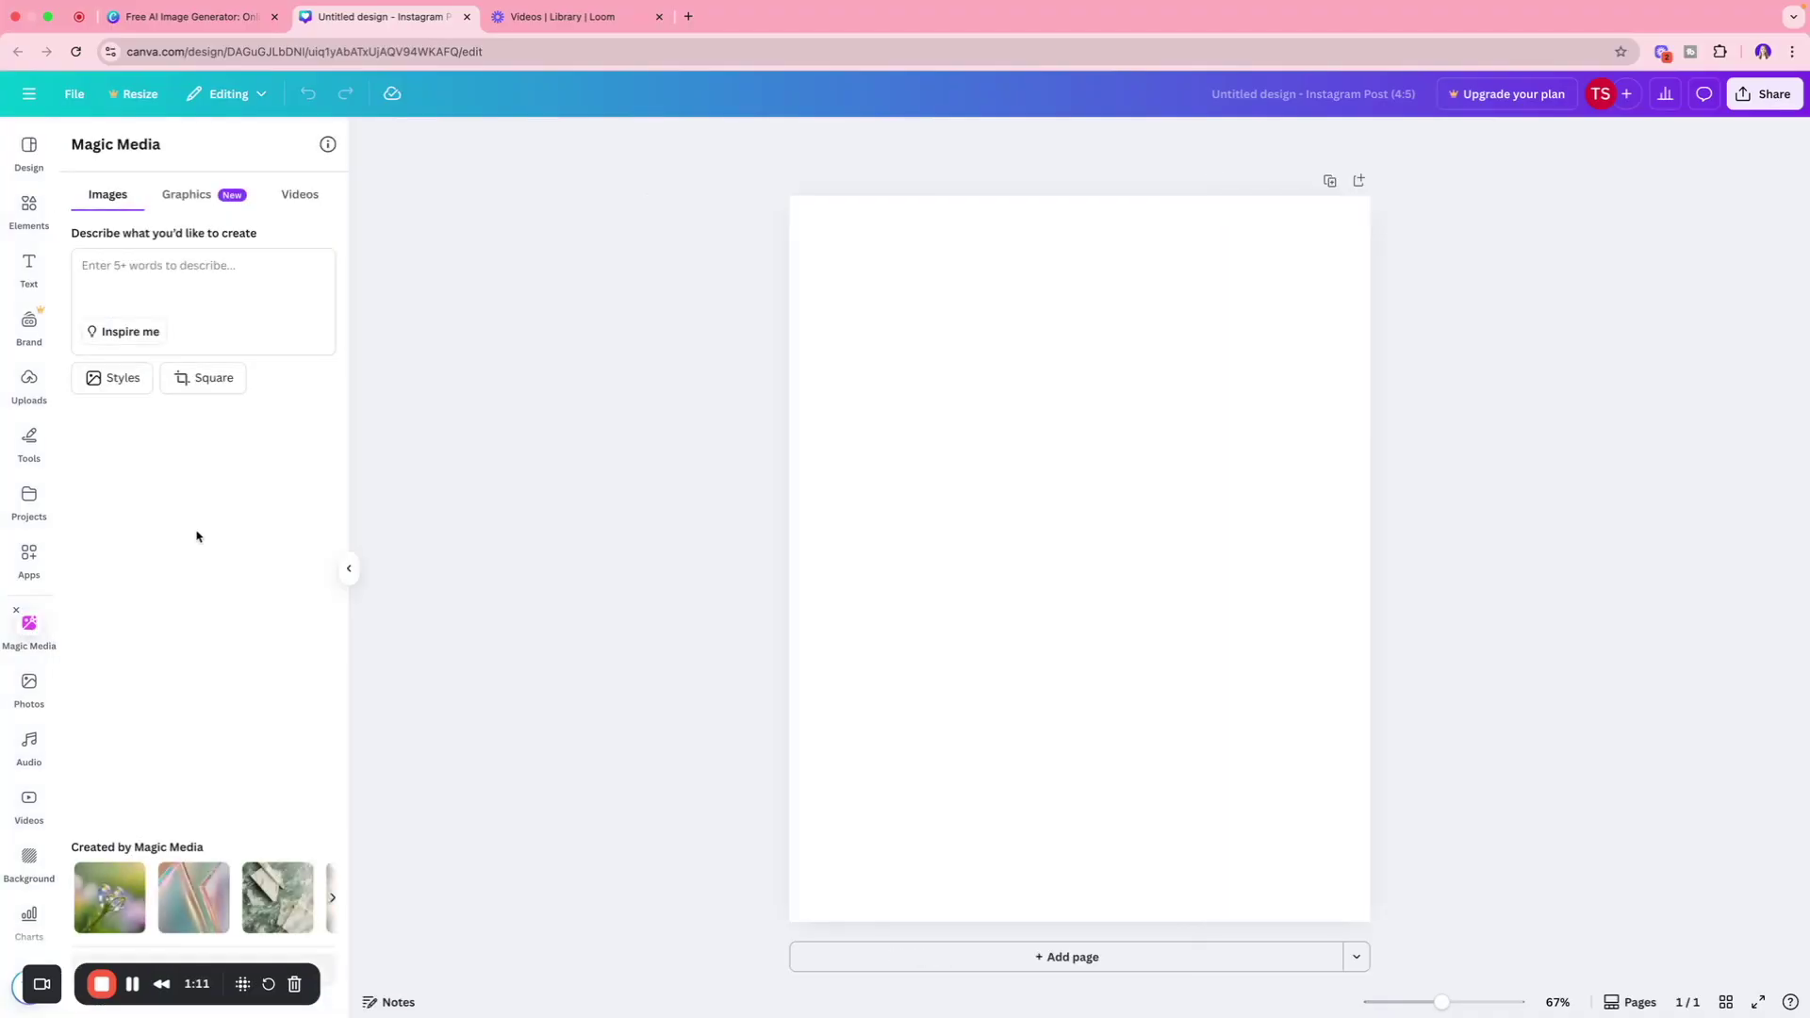
left_click(130, 273)
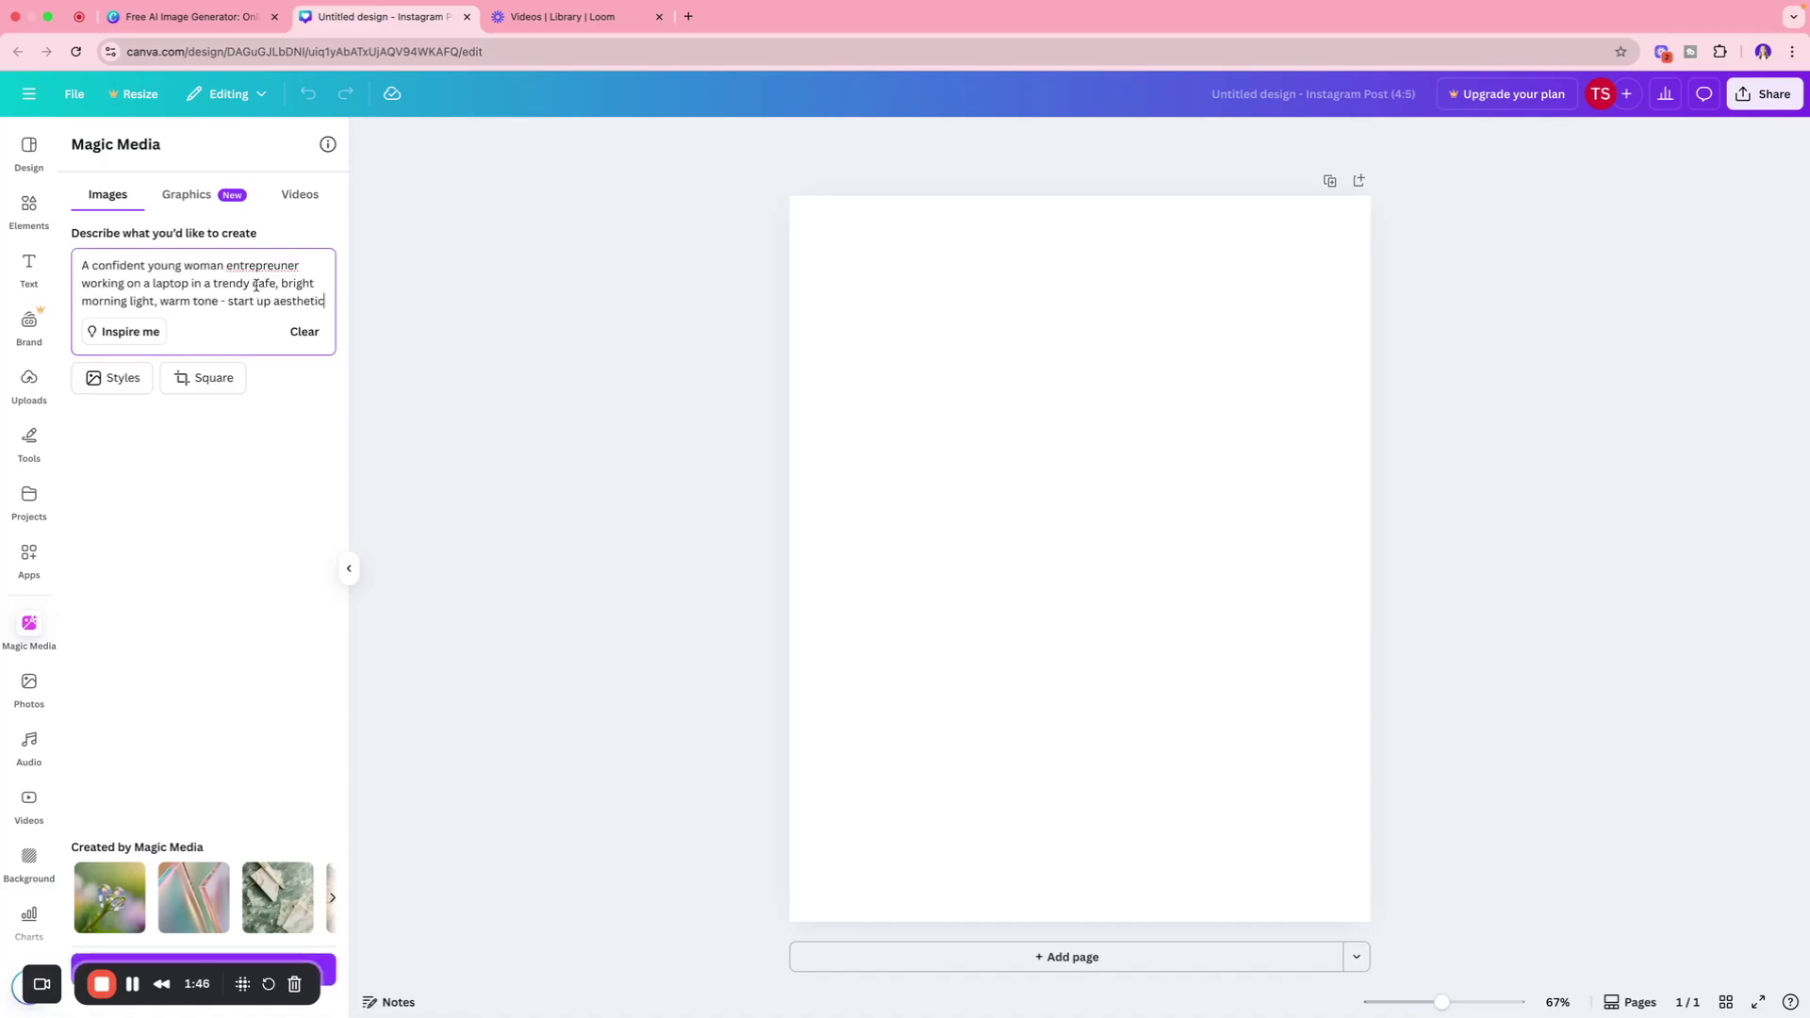
right_click(251, 266)
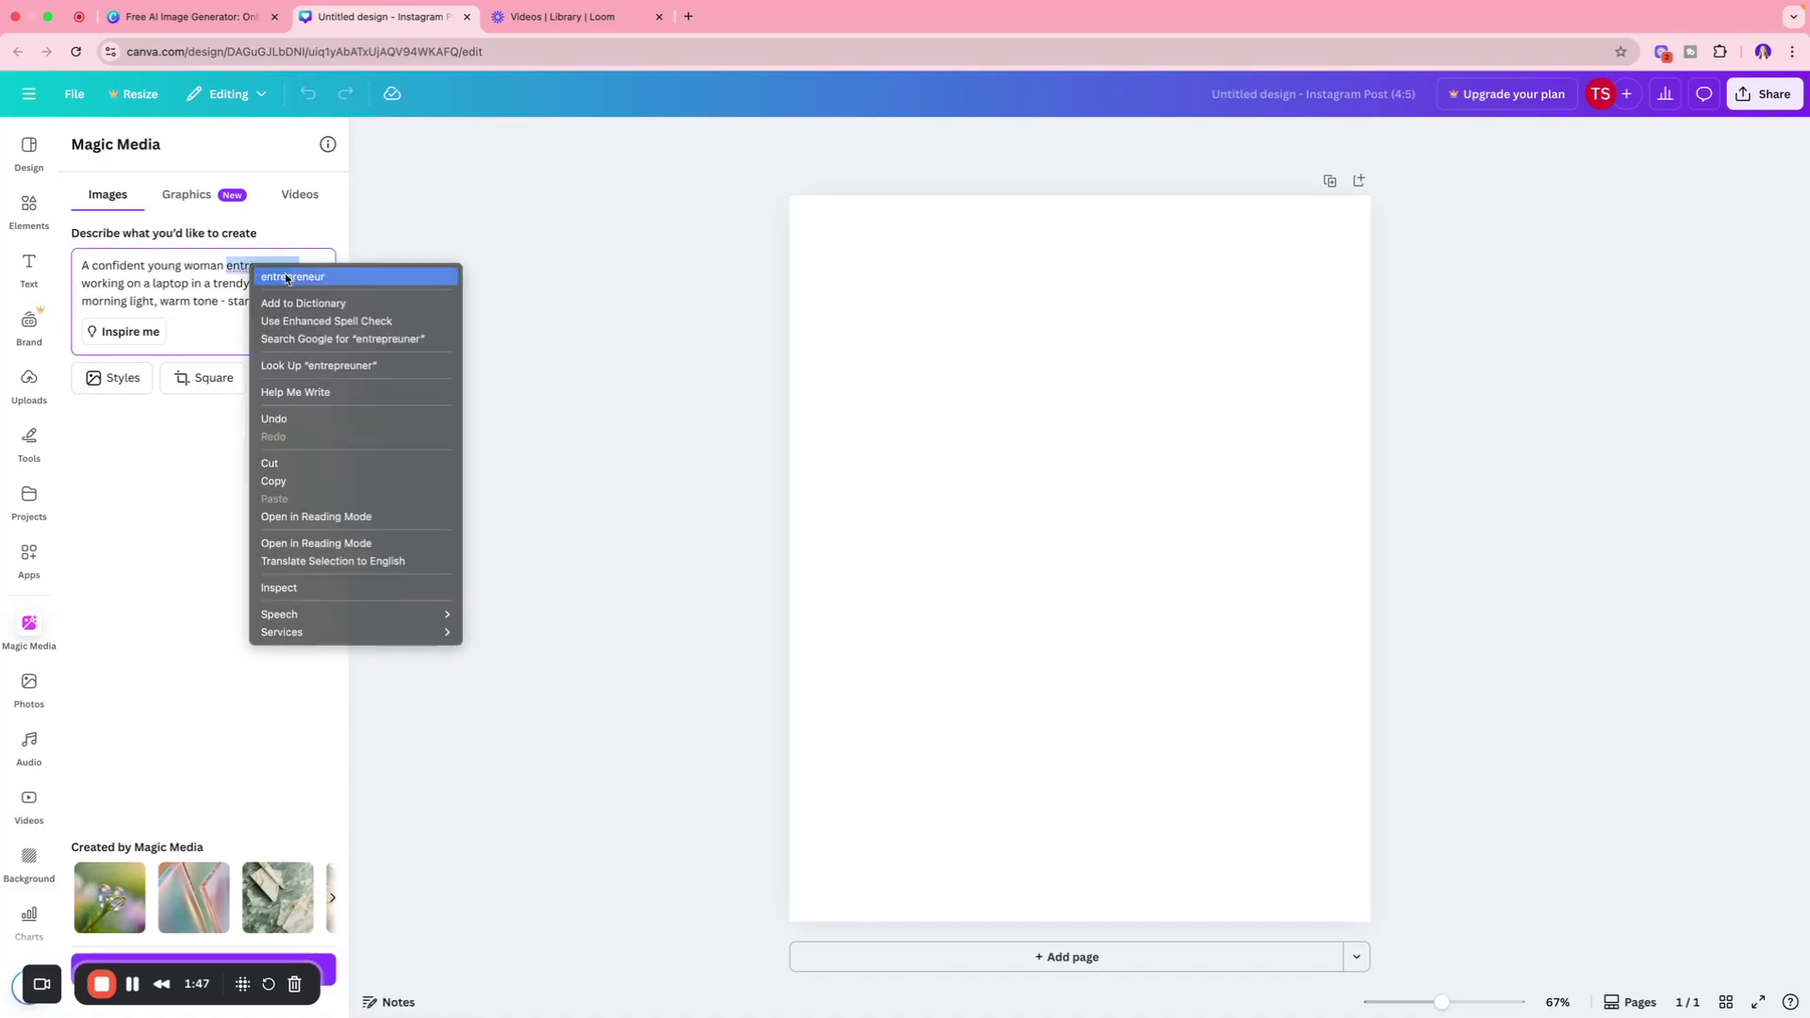
key("Escape")
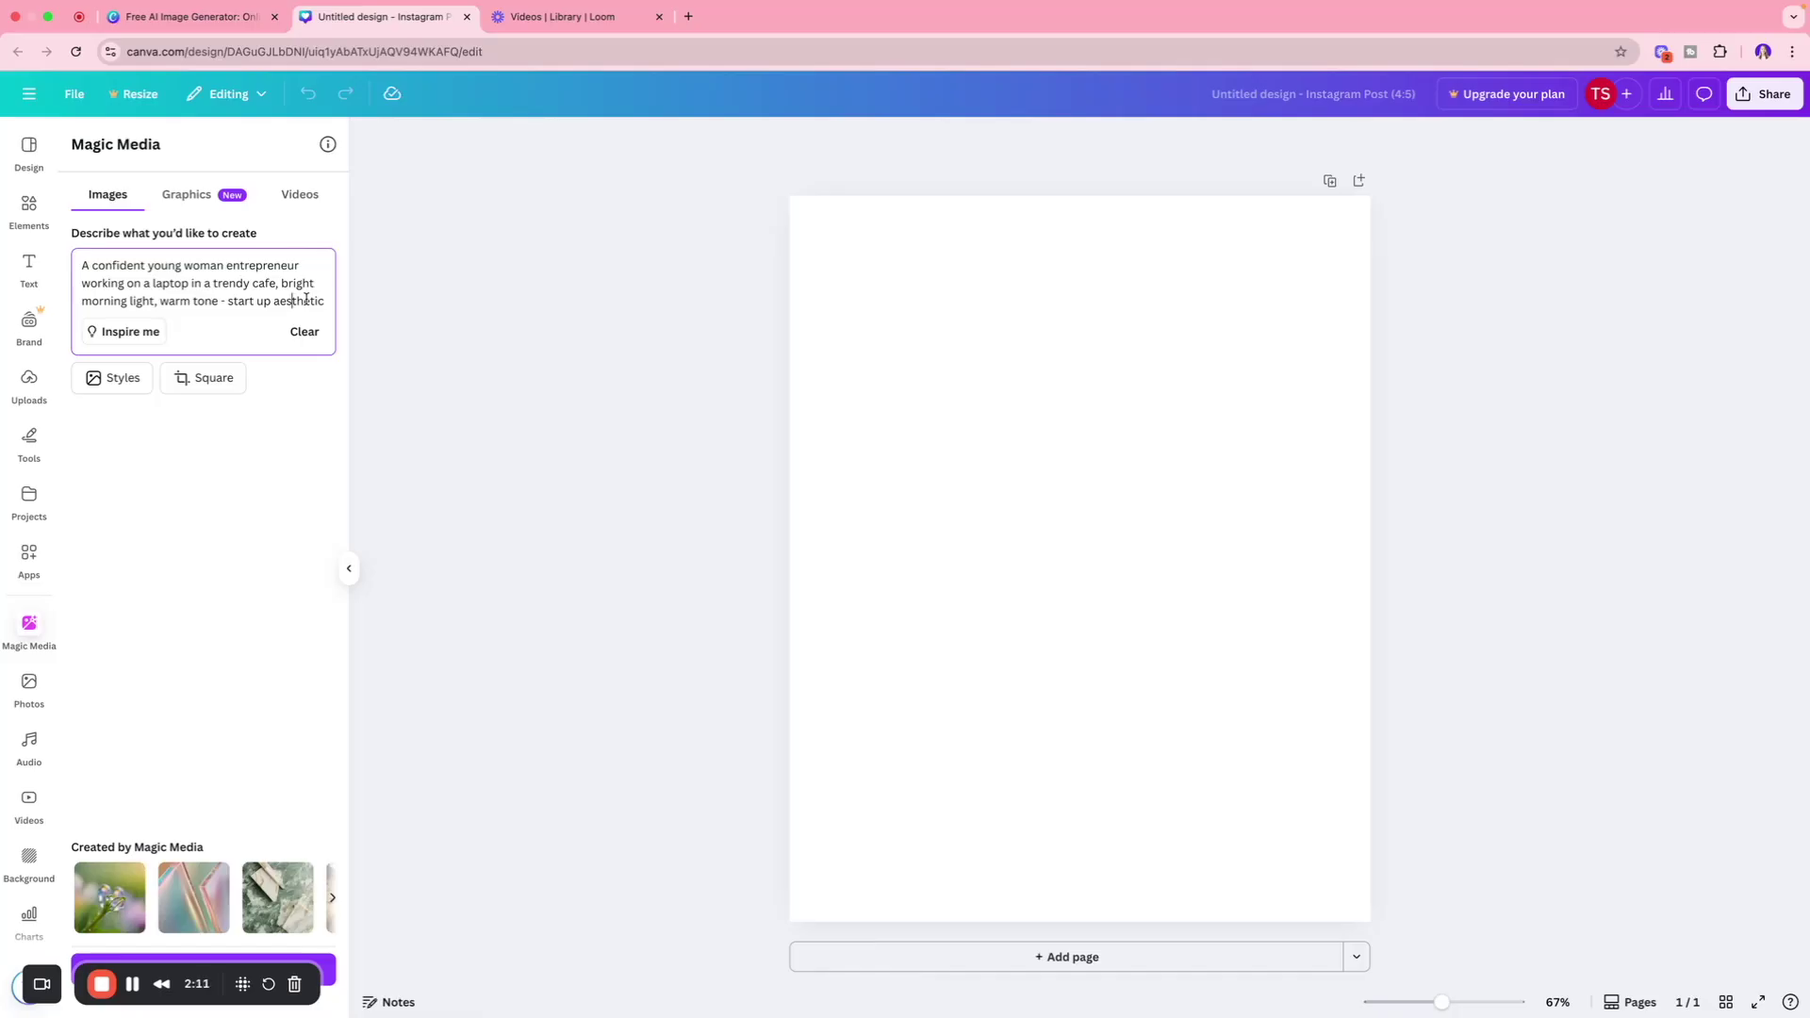
left_click(94, 377)
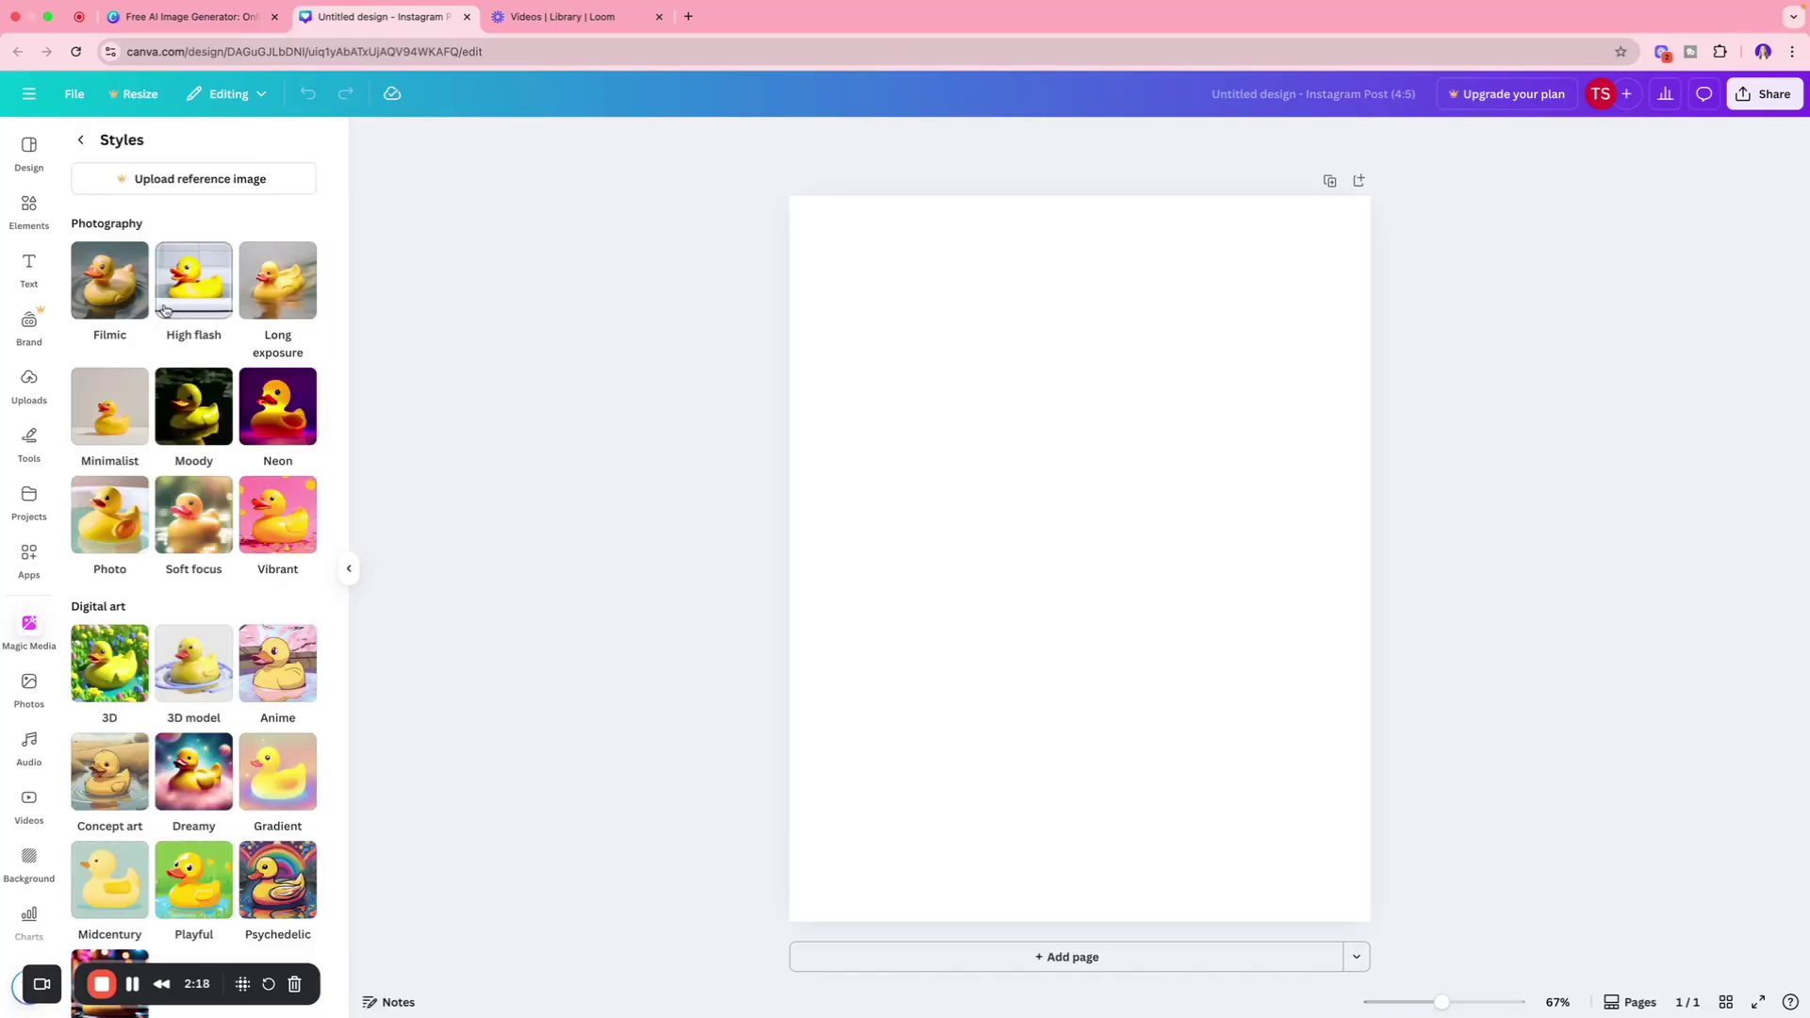
Choose the Filmic style, keep the Square aspect ratio, and generate the images.
scroll(212, 424, "down", 3)
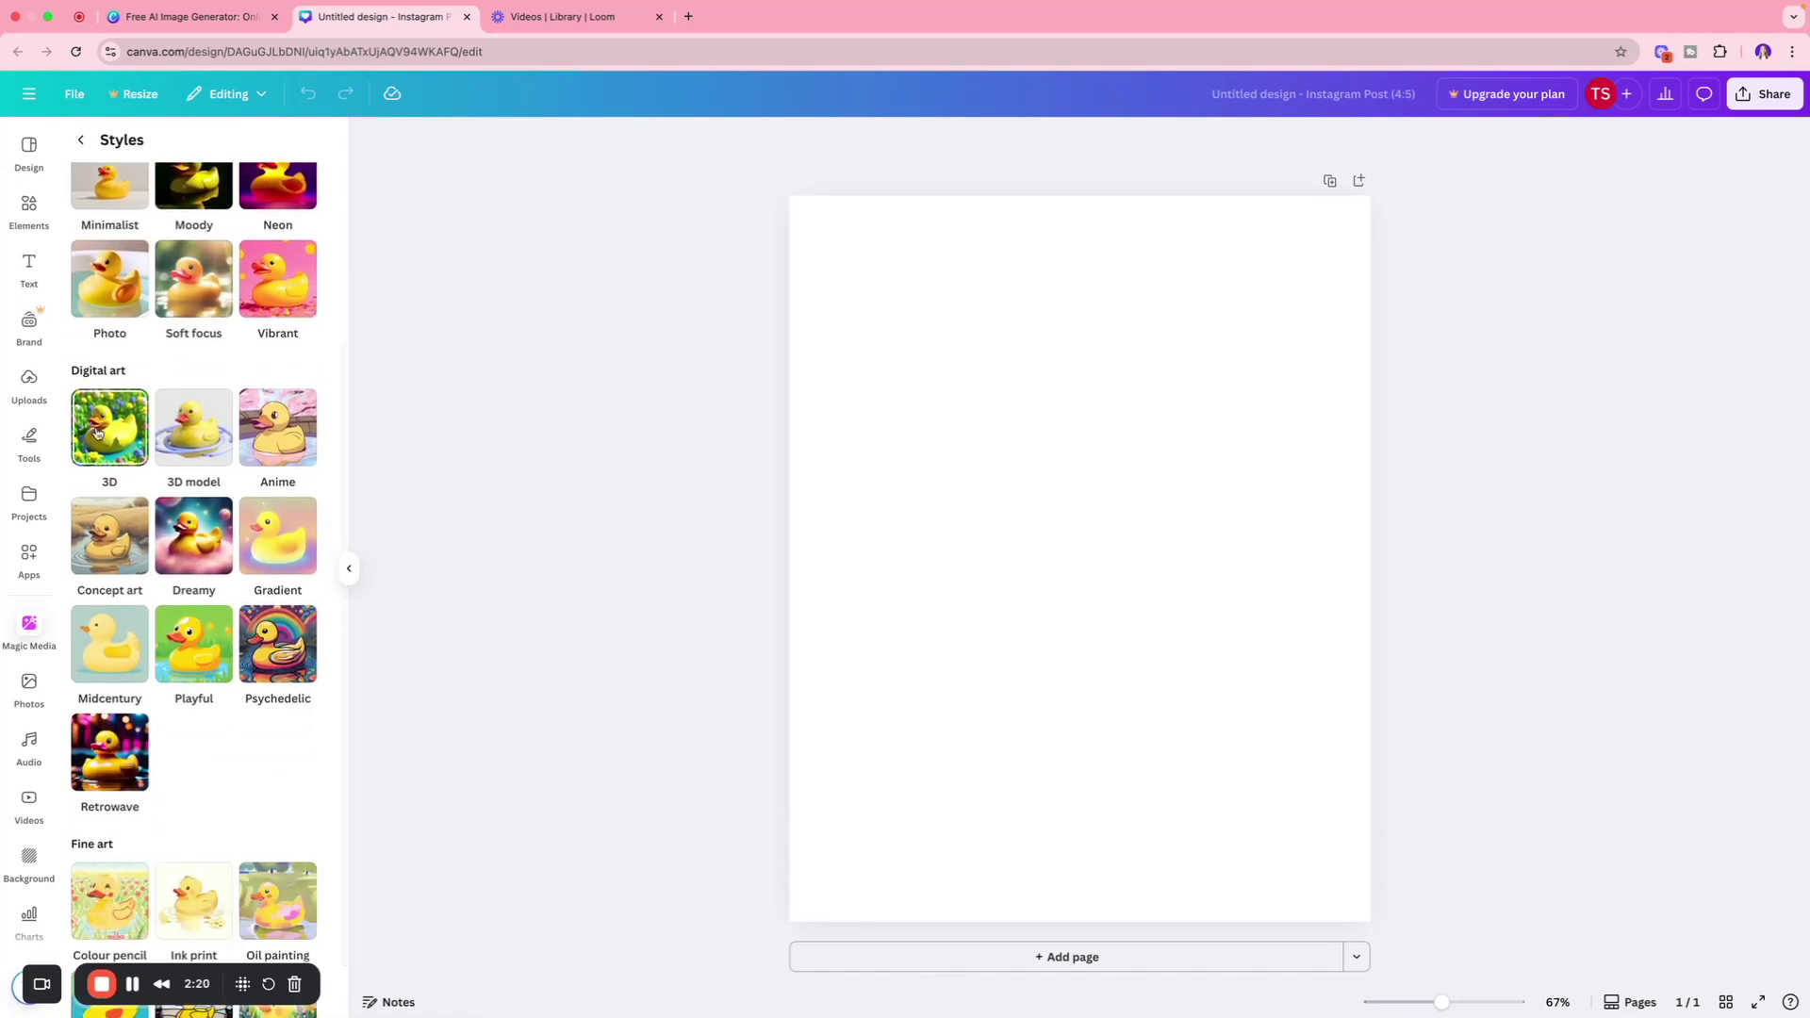
scroll(225, 475, "down", 1)
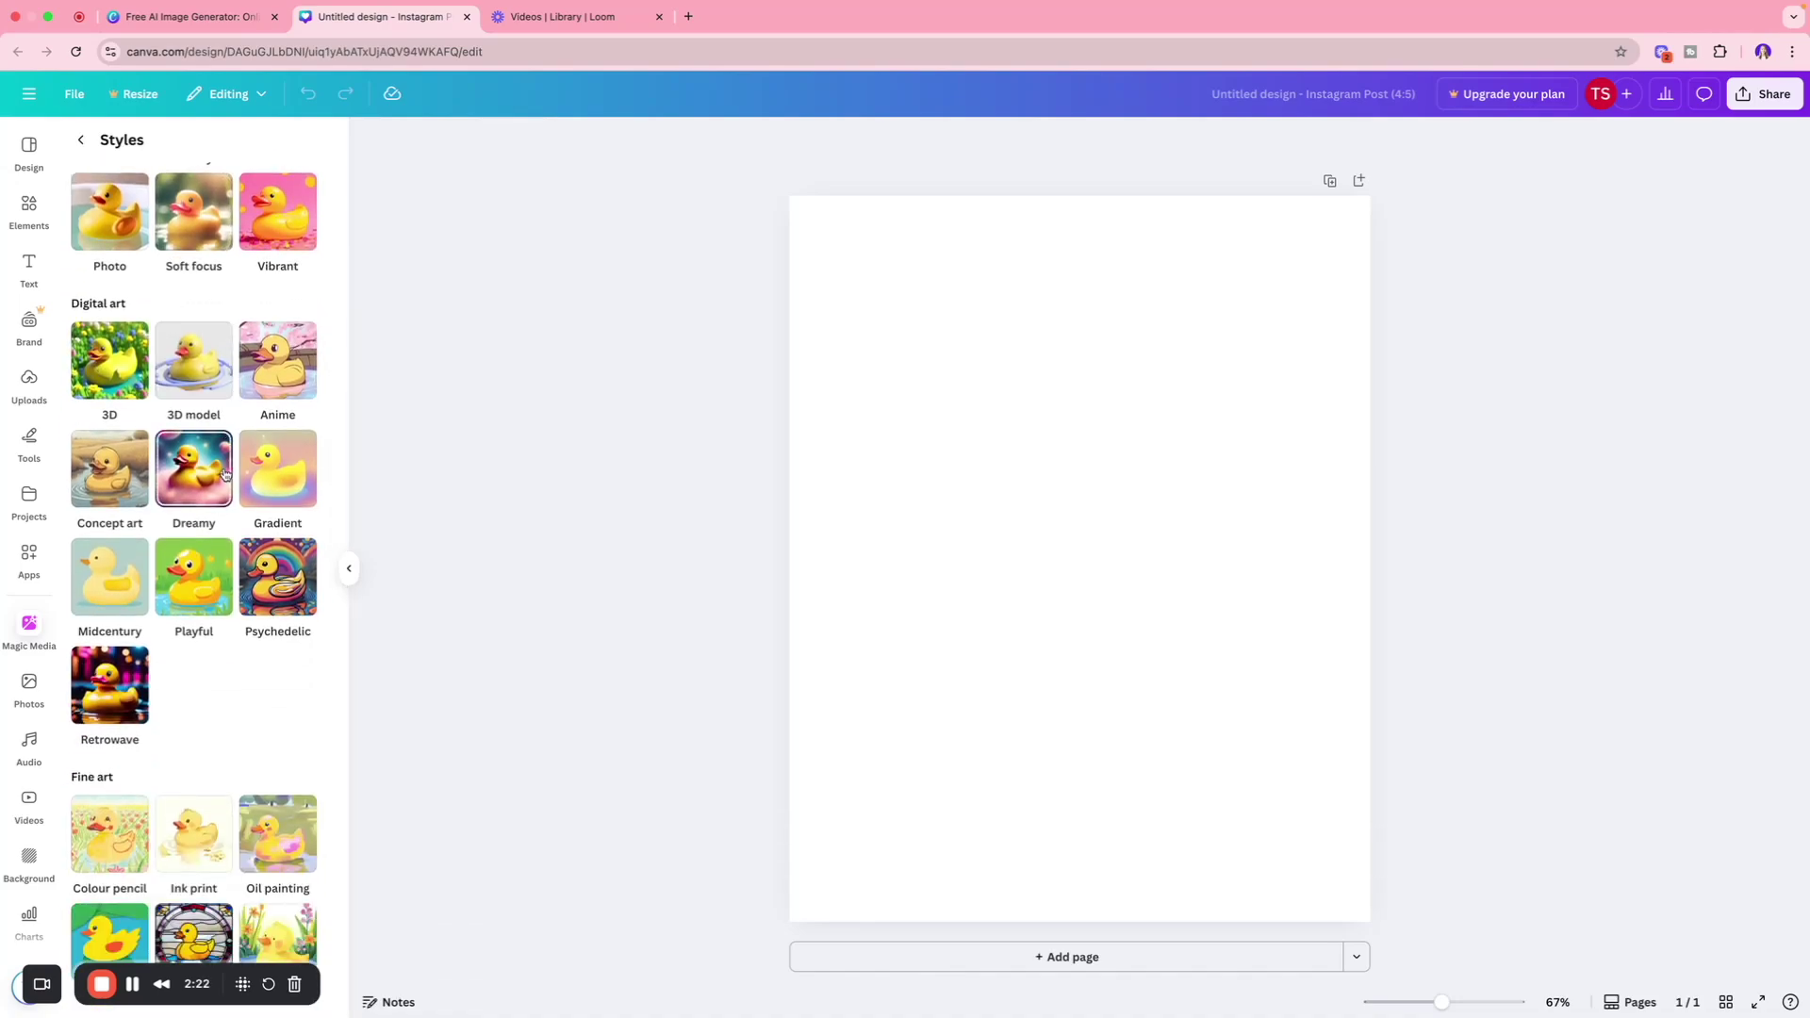
scroll(226, 474, "up", 4)
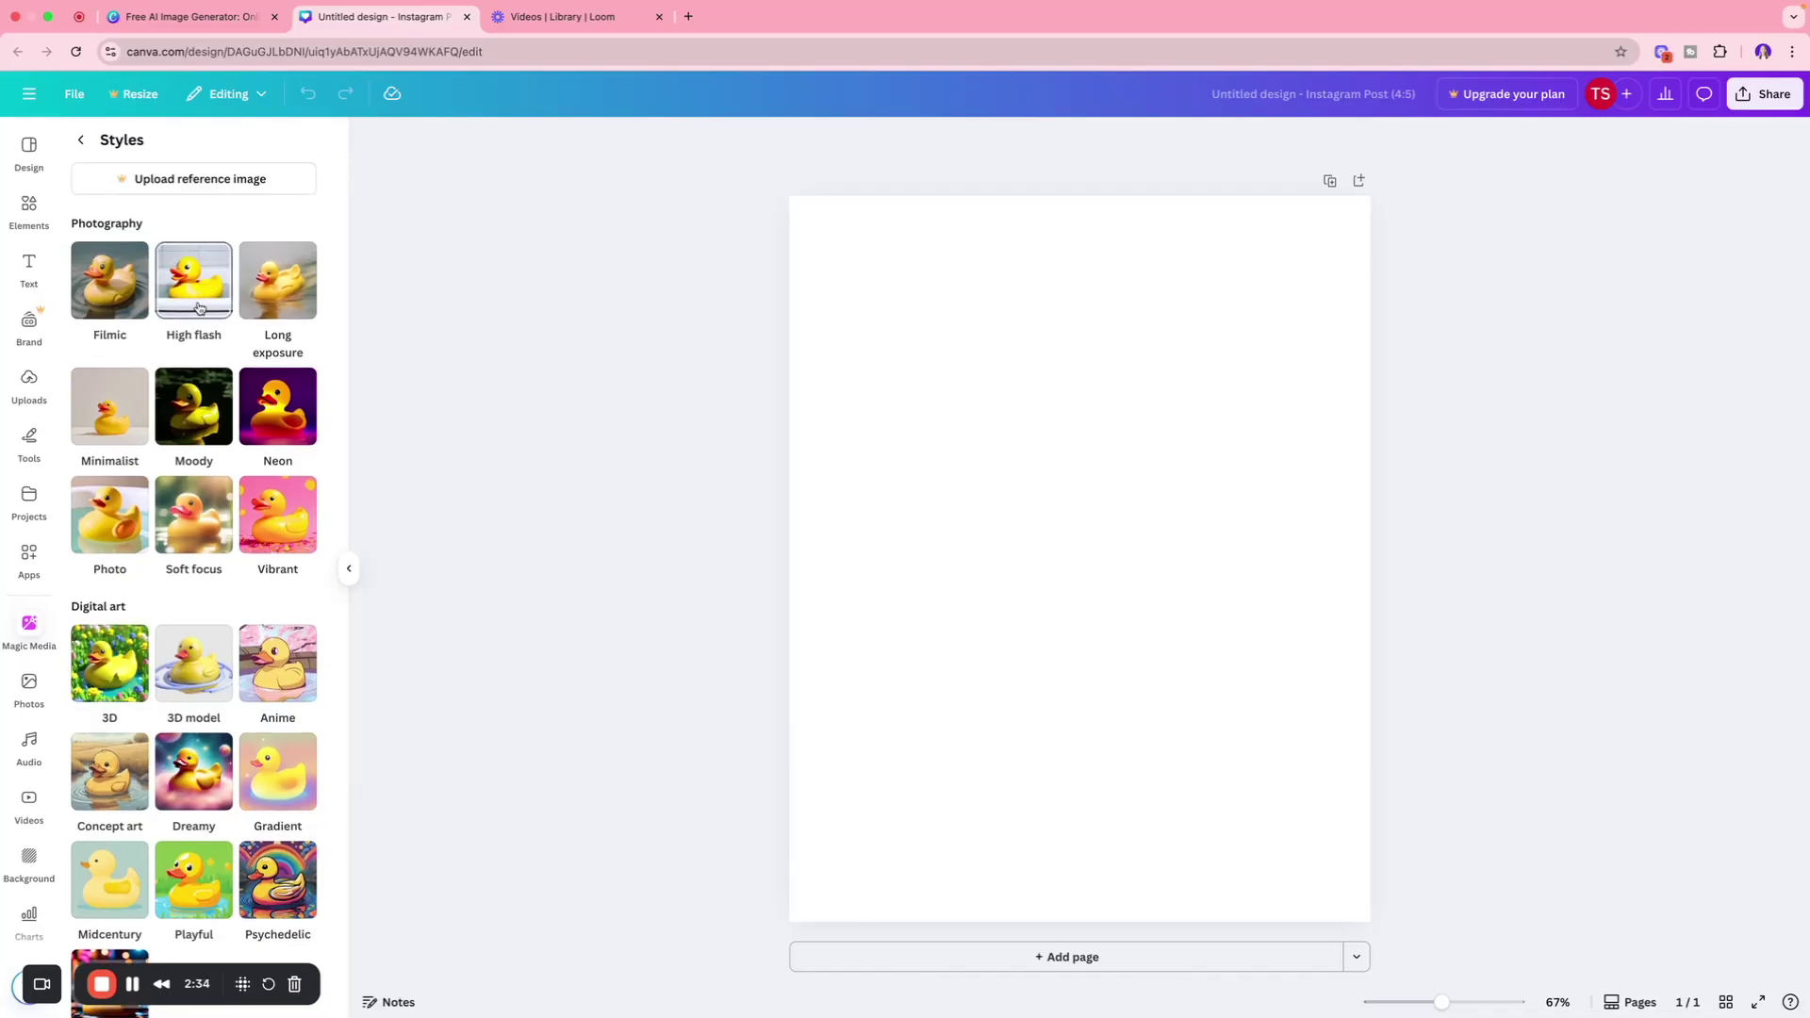
left_click(99, 283)
left_click(230, 378)
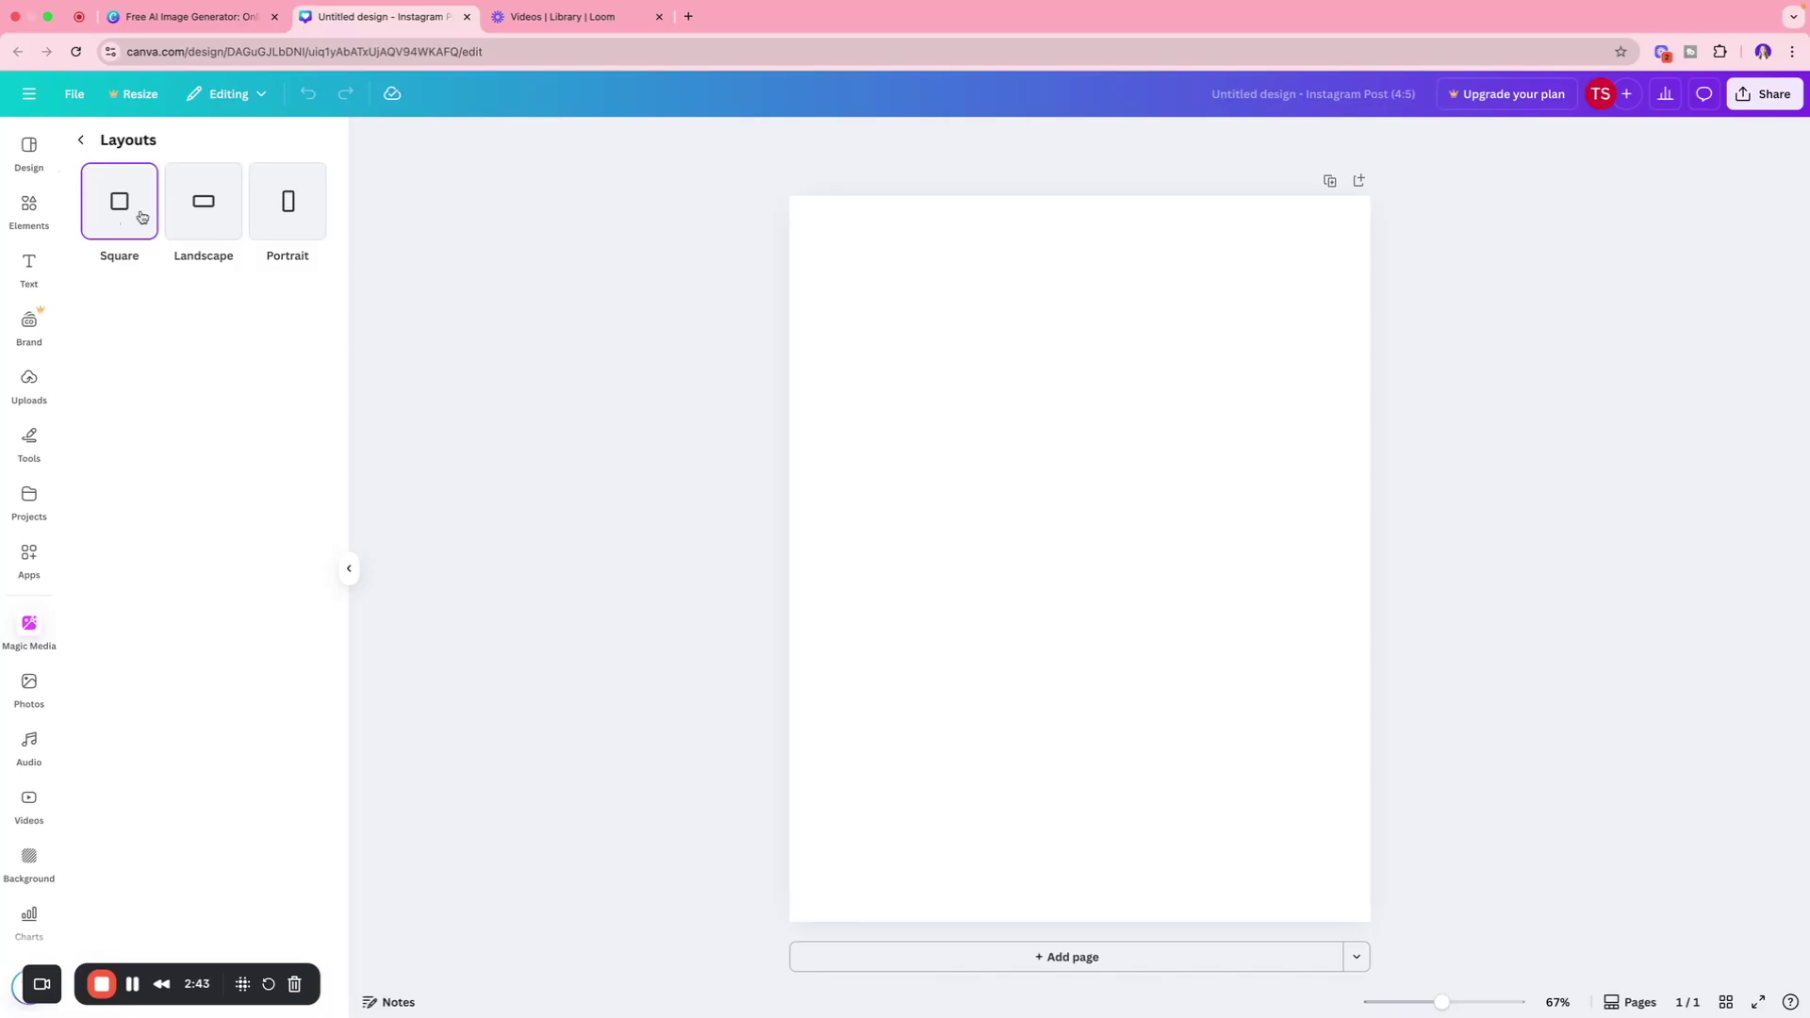
left_click(83, 141)
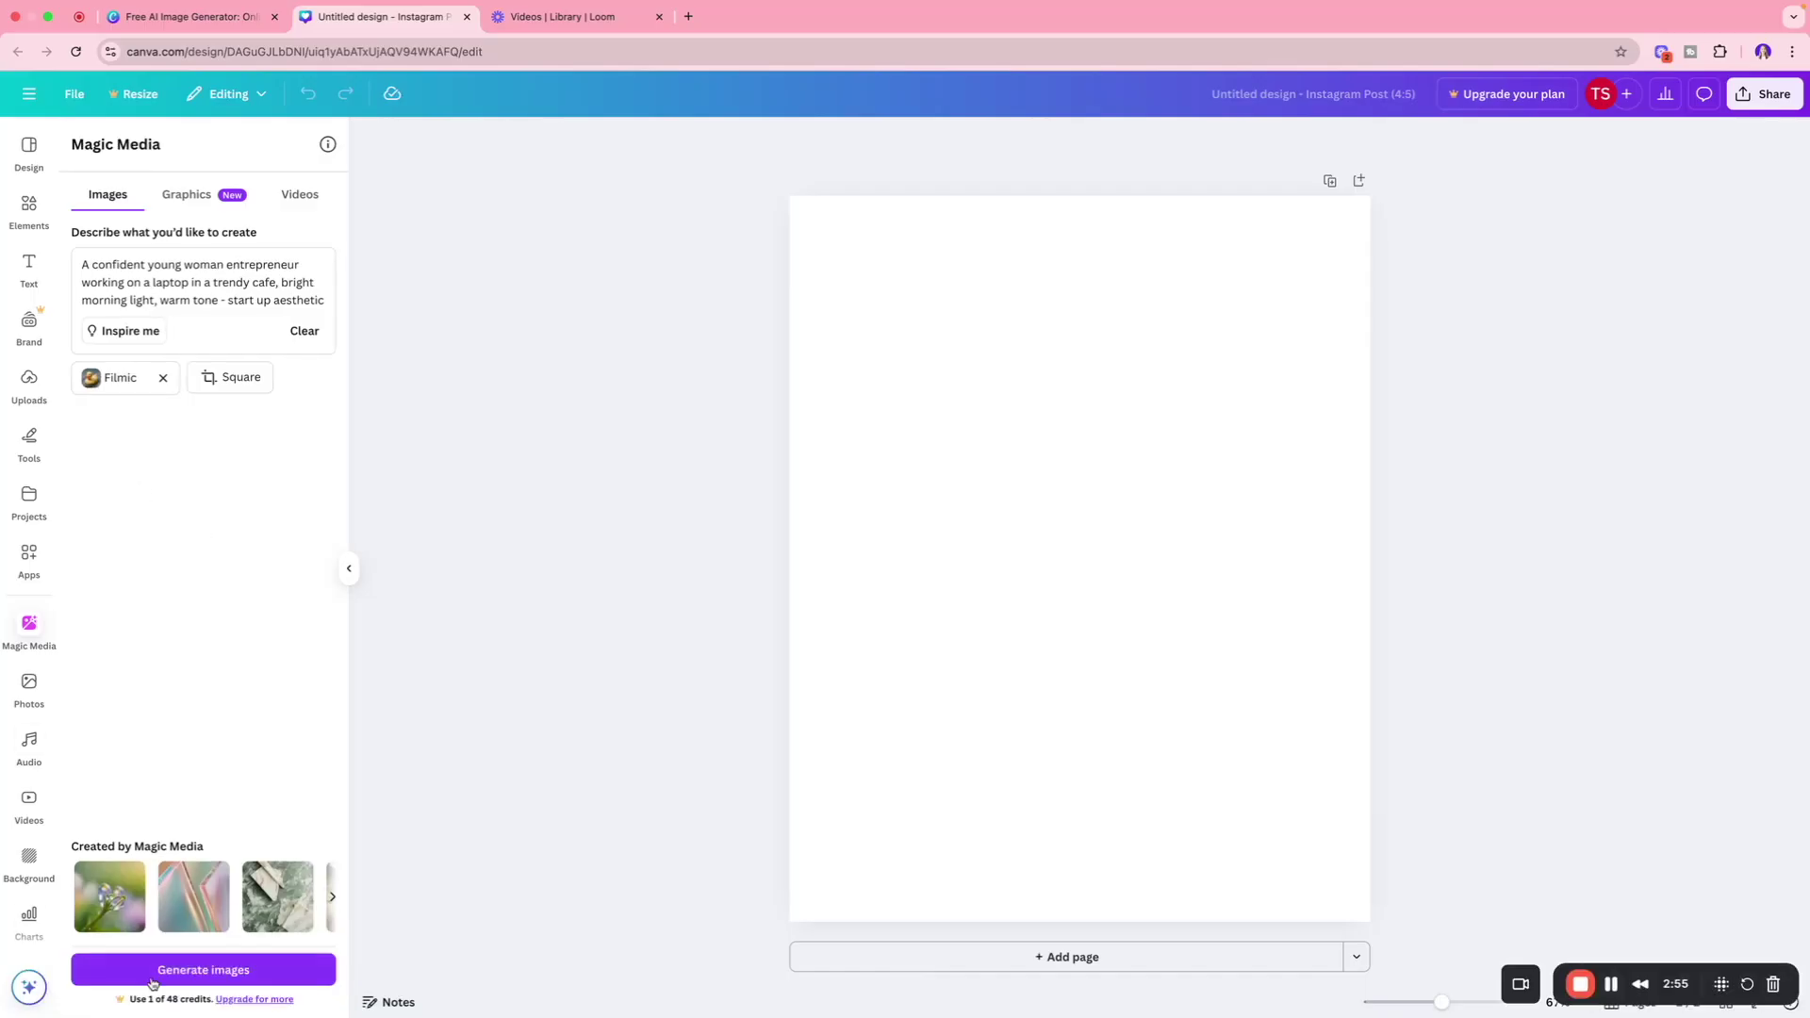
left_click(226, 971)
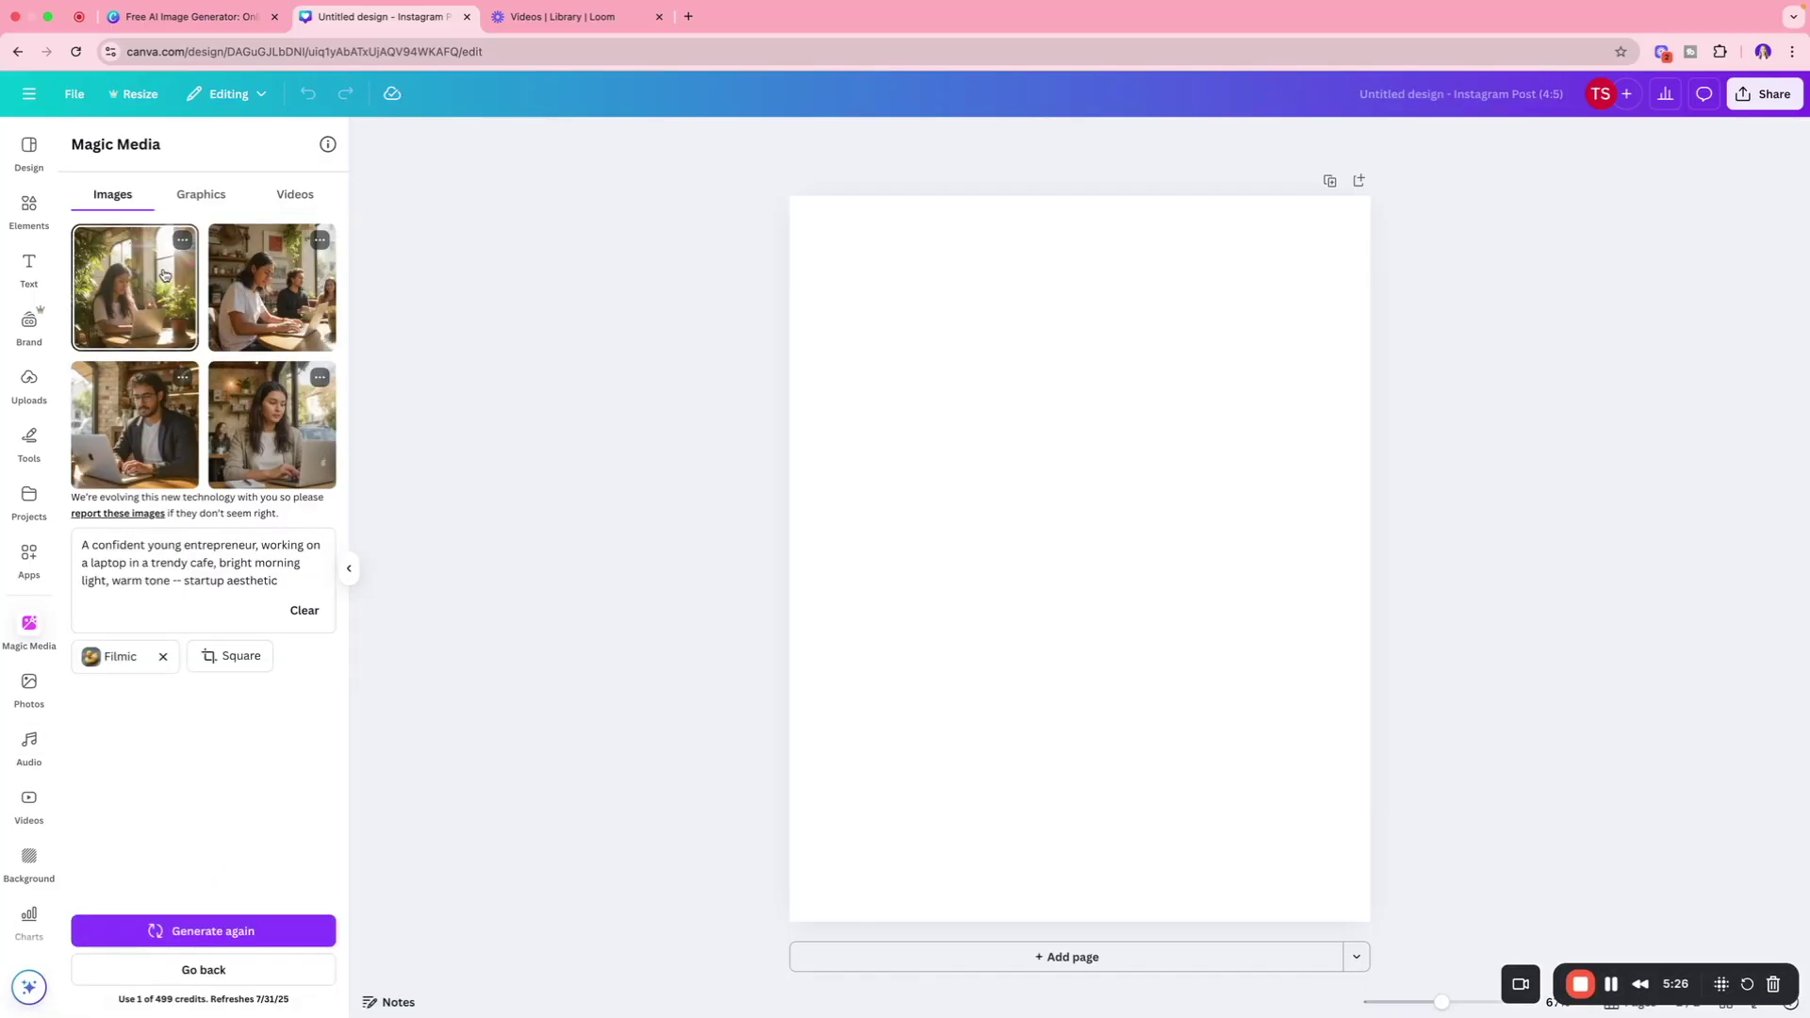
Try the first and fourth generated photos on the page, resizing each, then delete both.
left_click(164, 274)
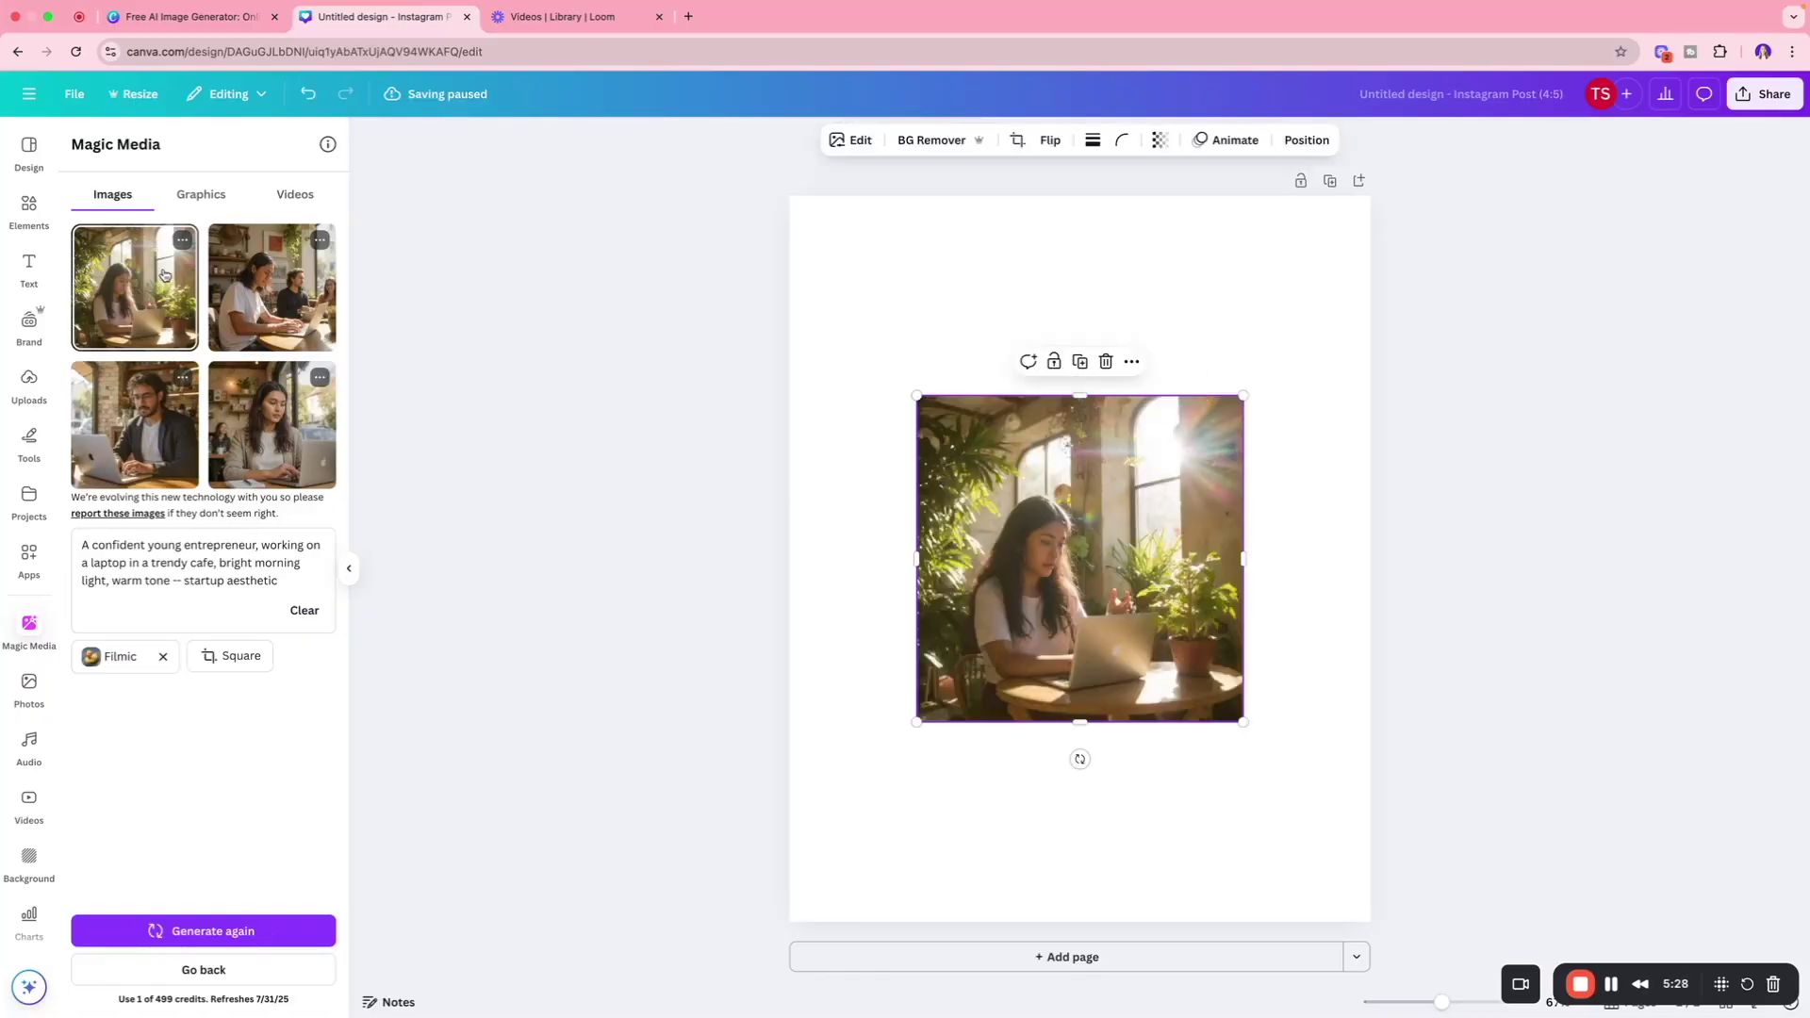
left_click_drag(916, 396, 816, 295)
left_click_drag(1079, 482, 1086, 532)
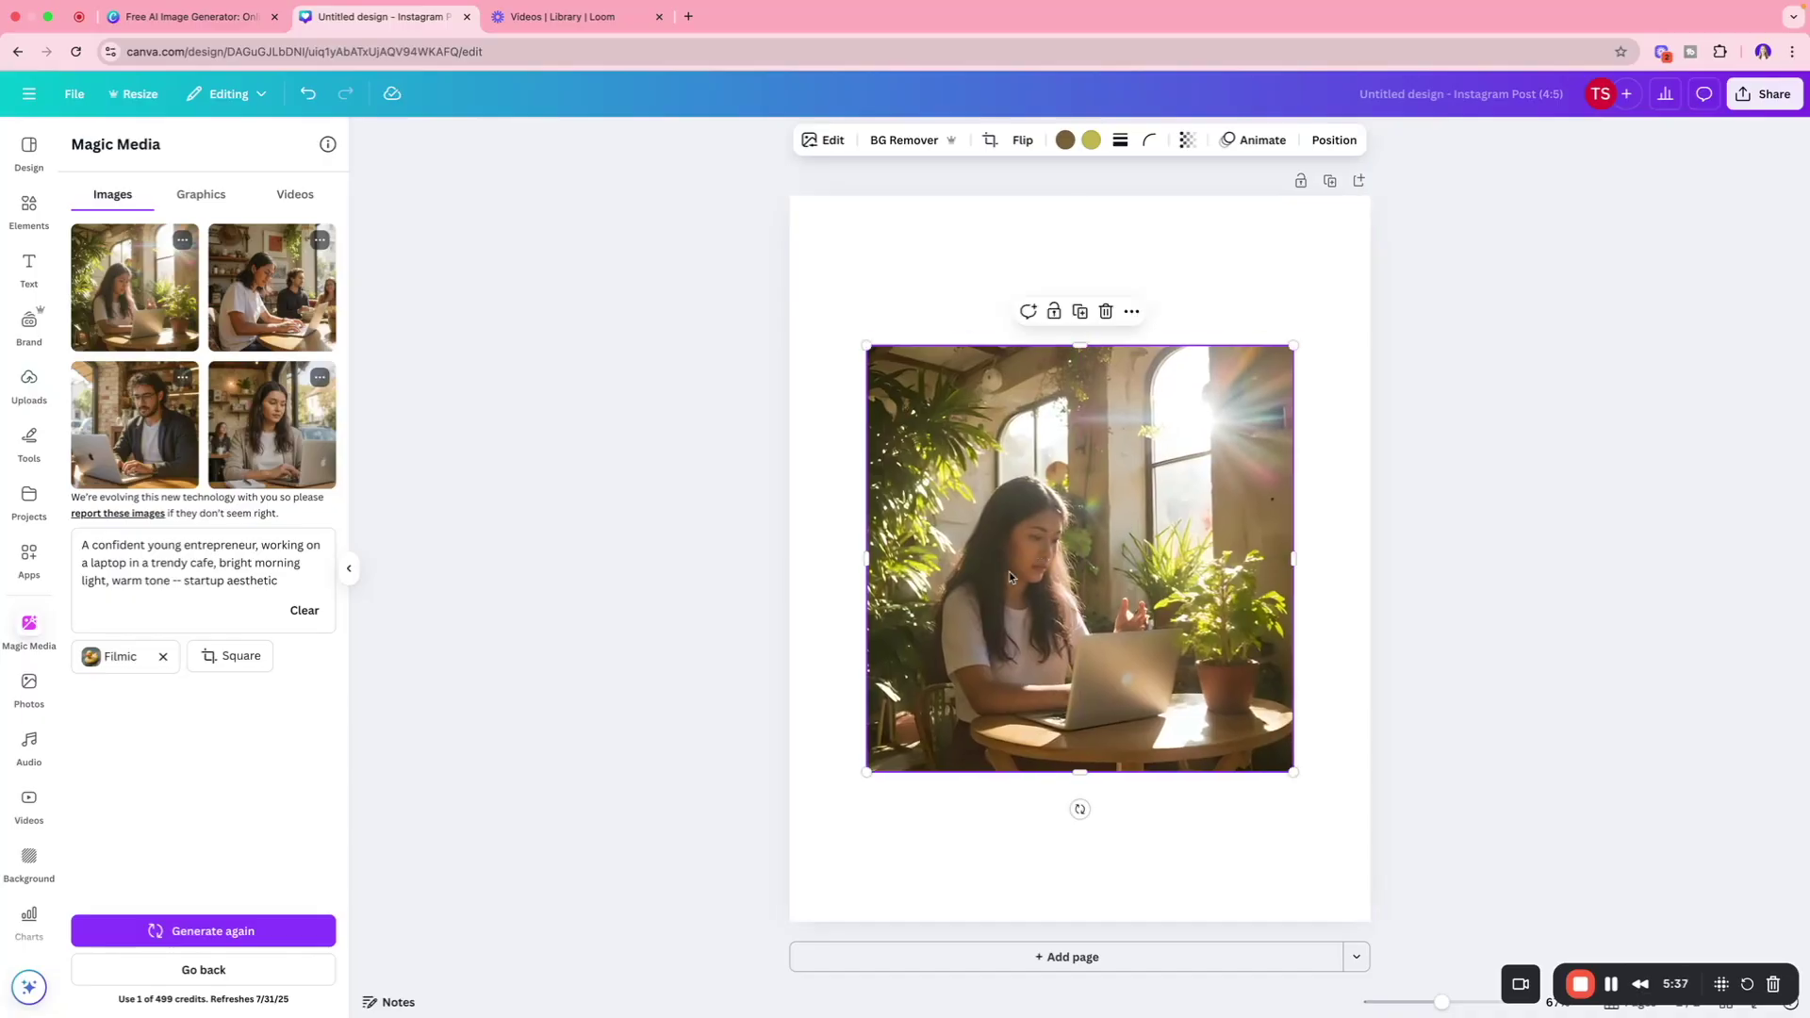
key("Delete")
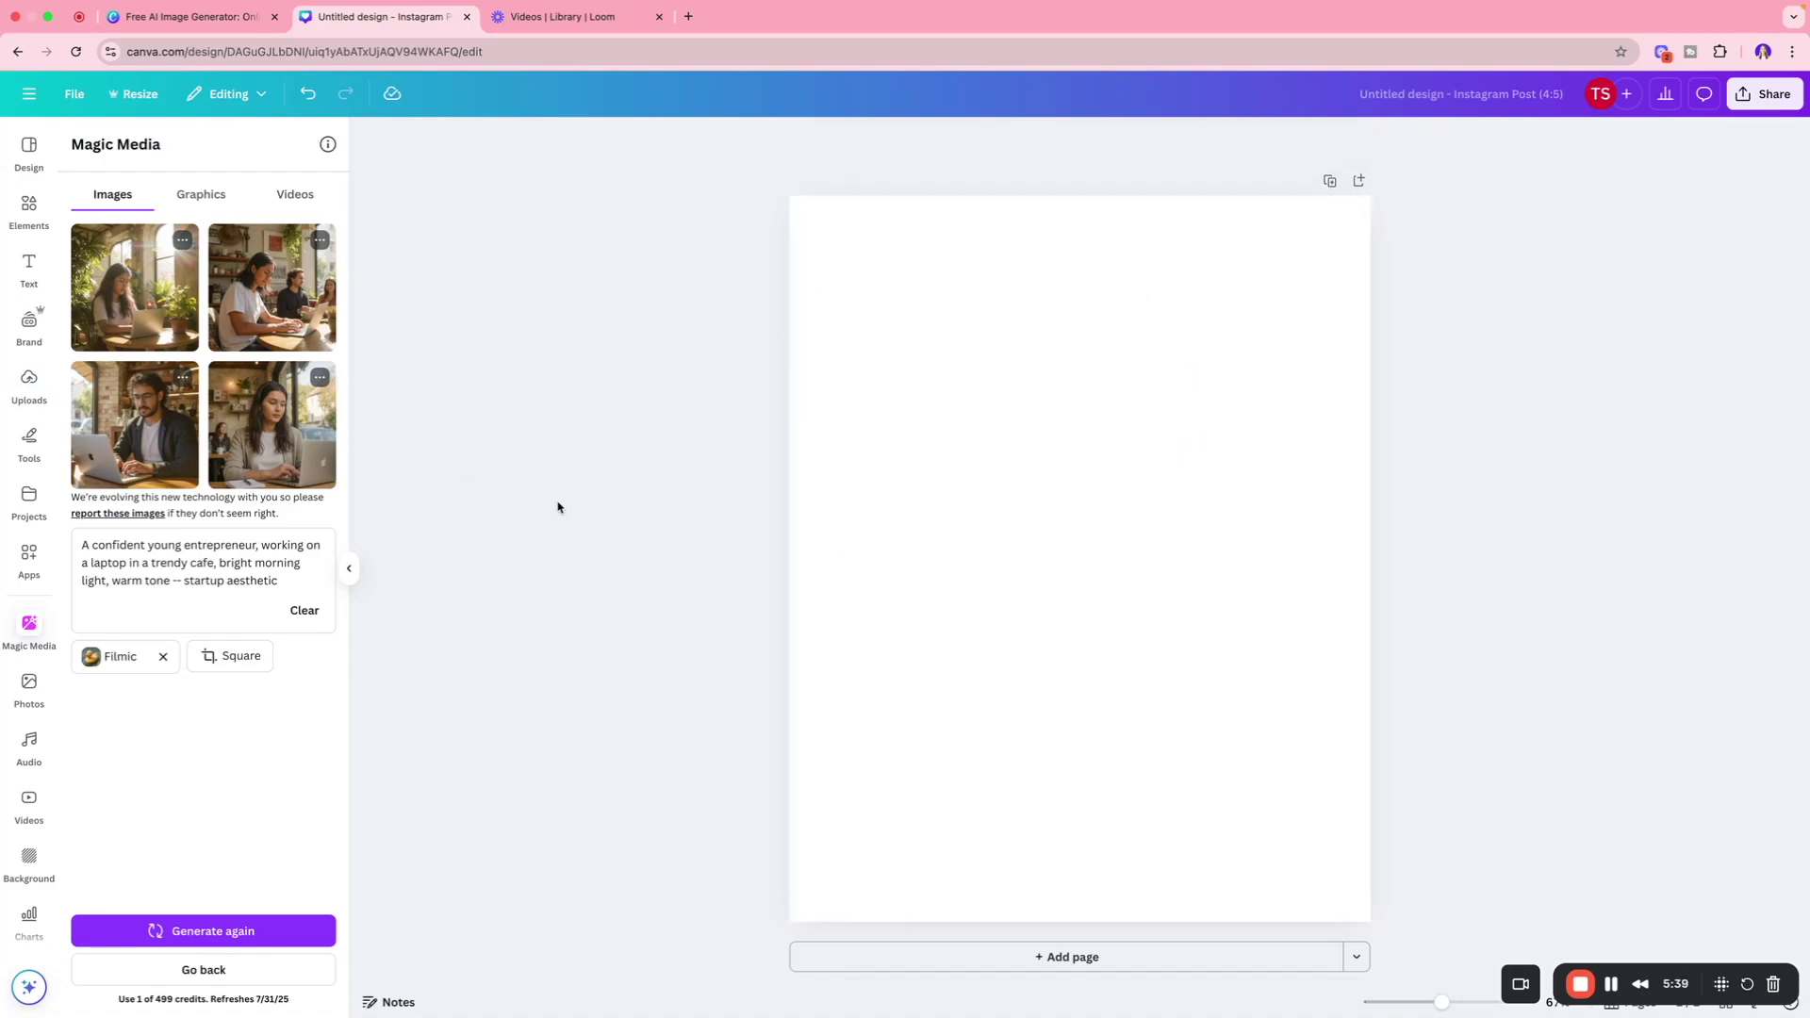
left_click(289, 431)
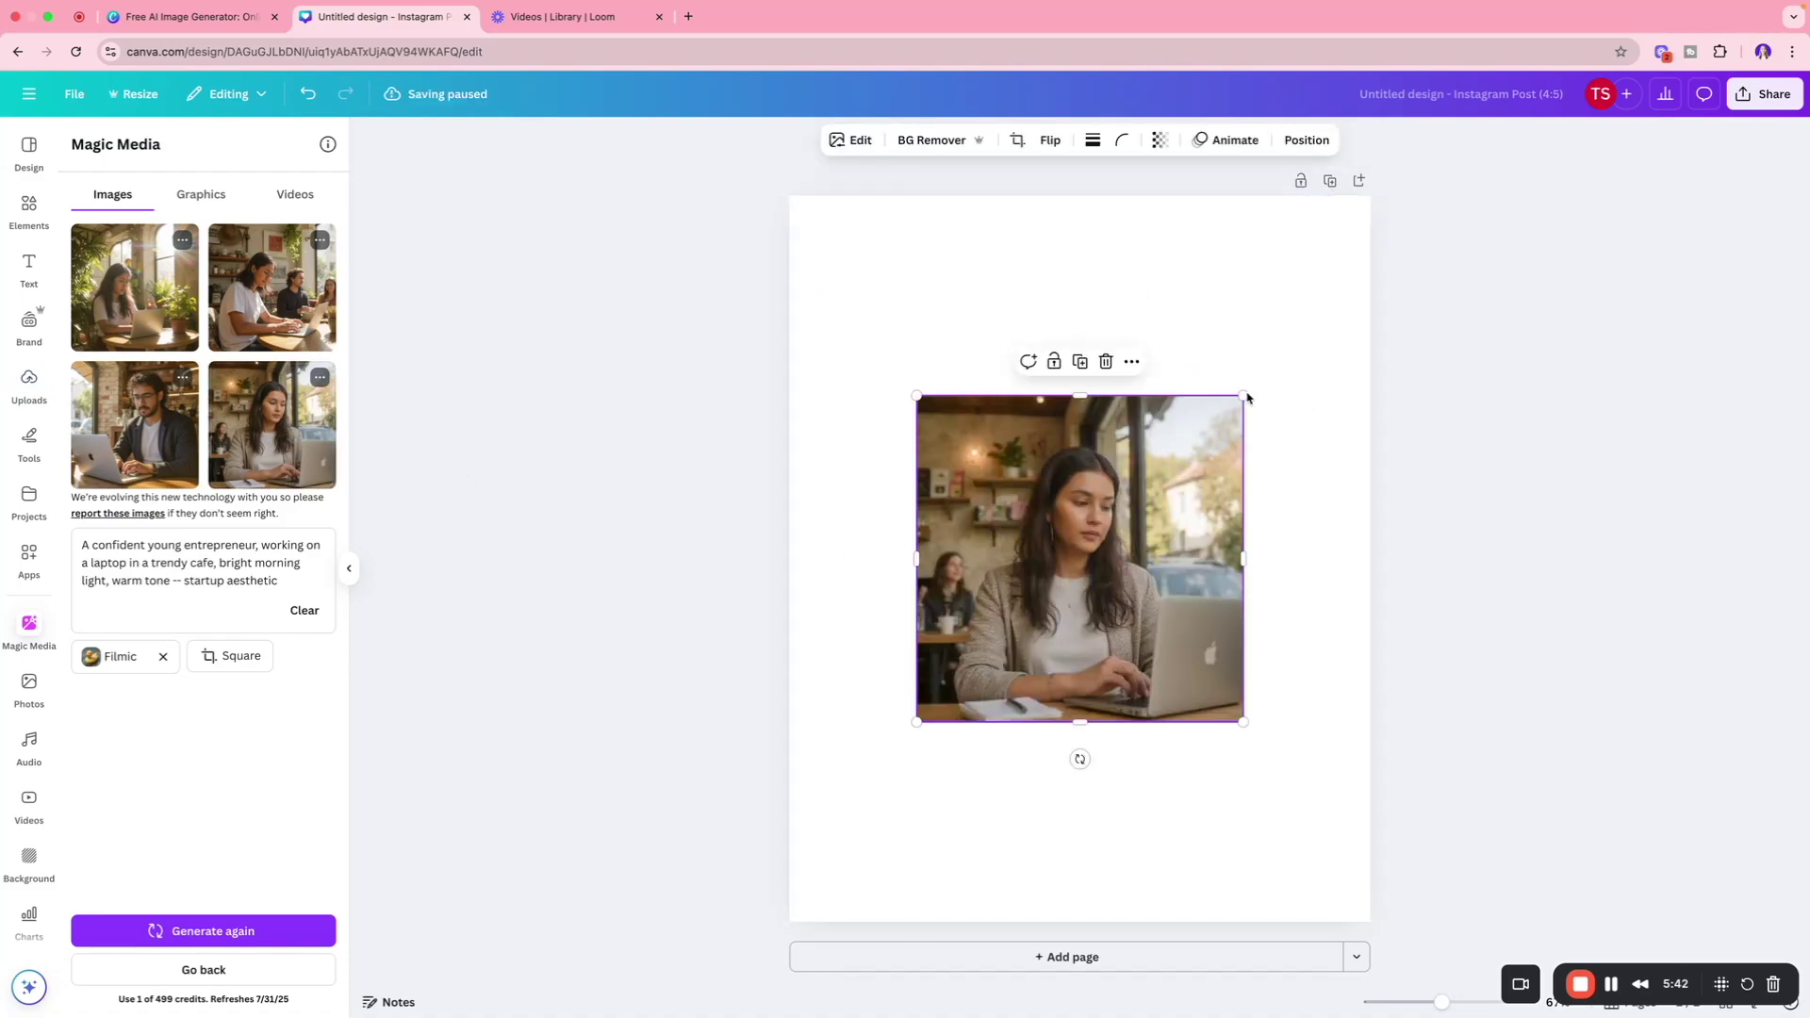
left_click_drag(1245, 397, 1157, 479)
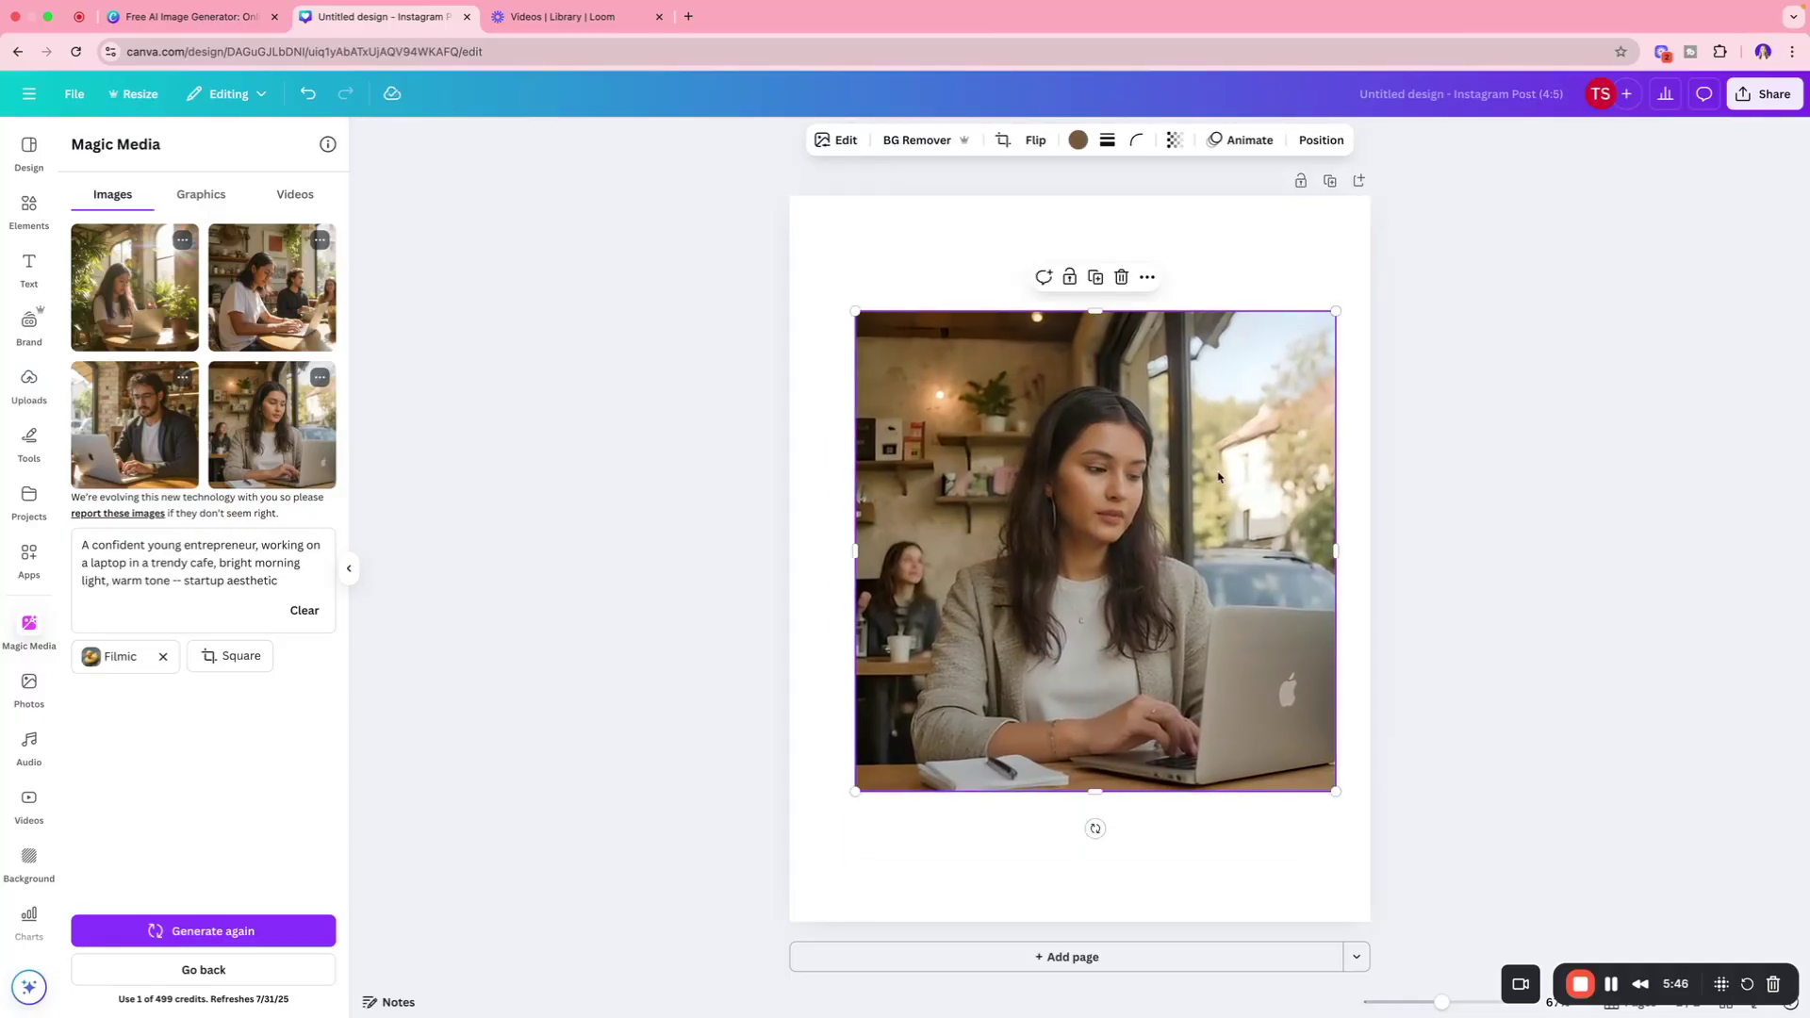
key("Delete")
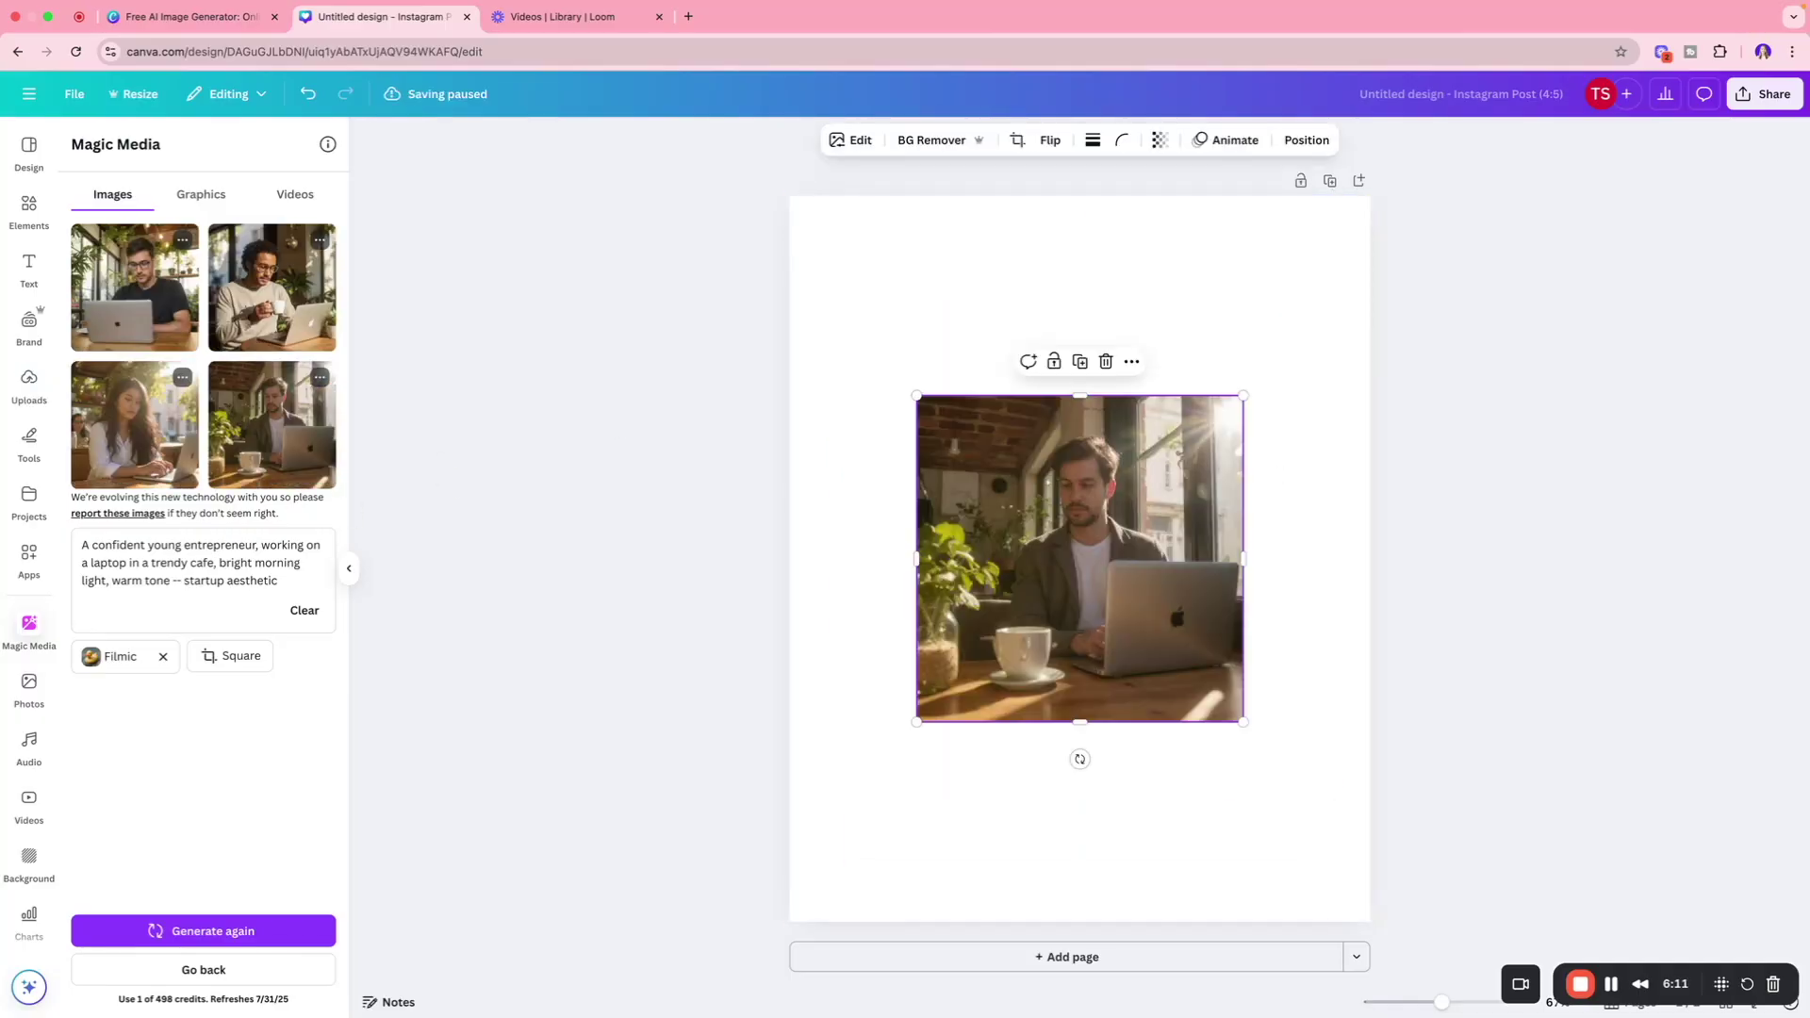
key("Delete")
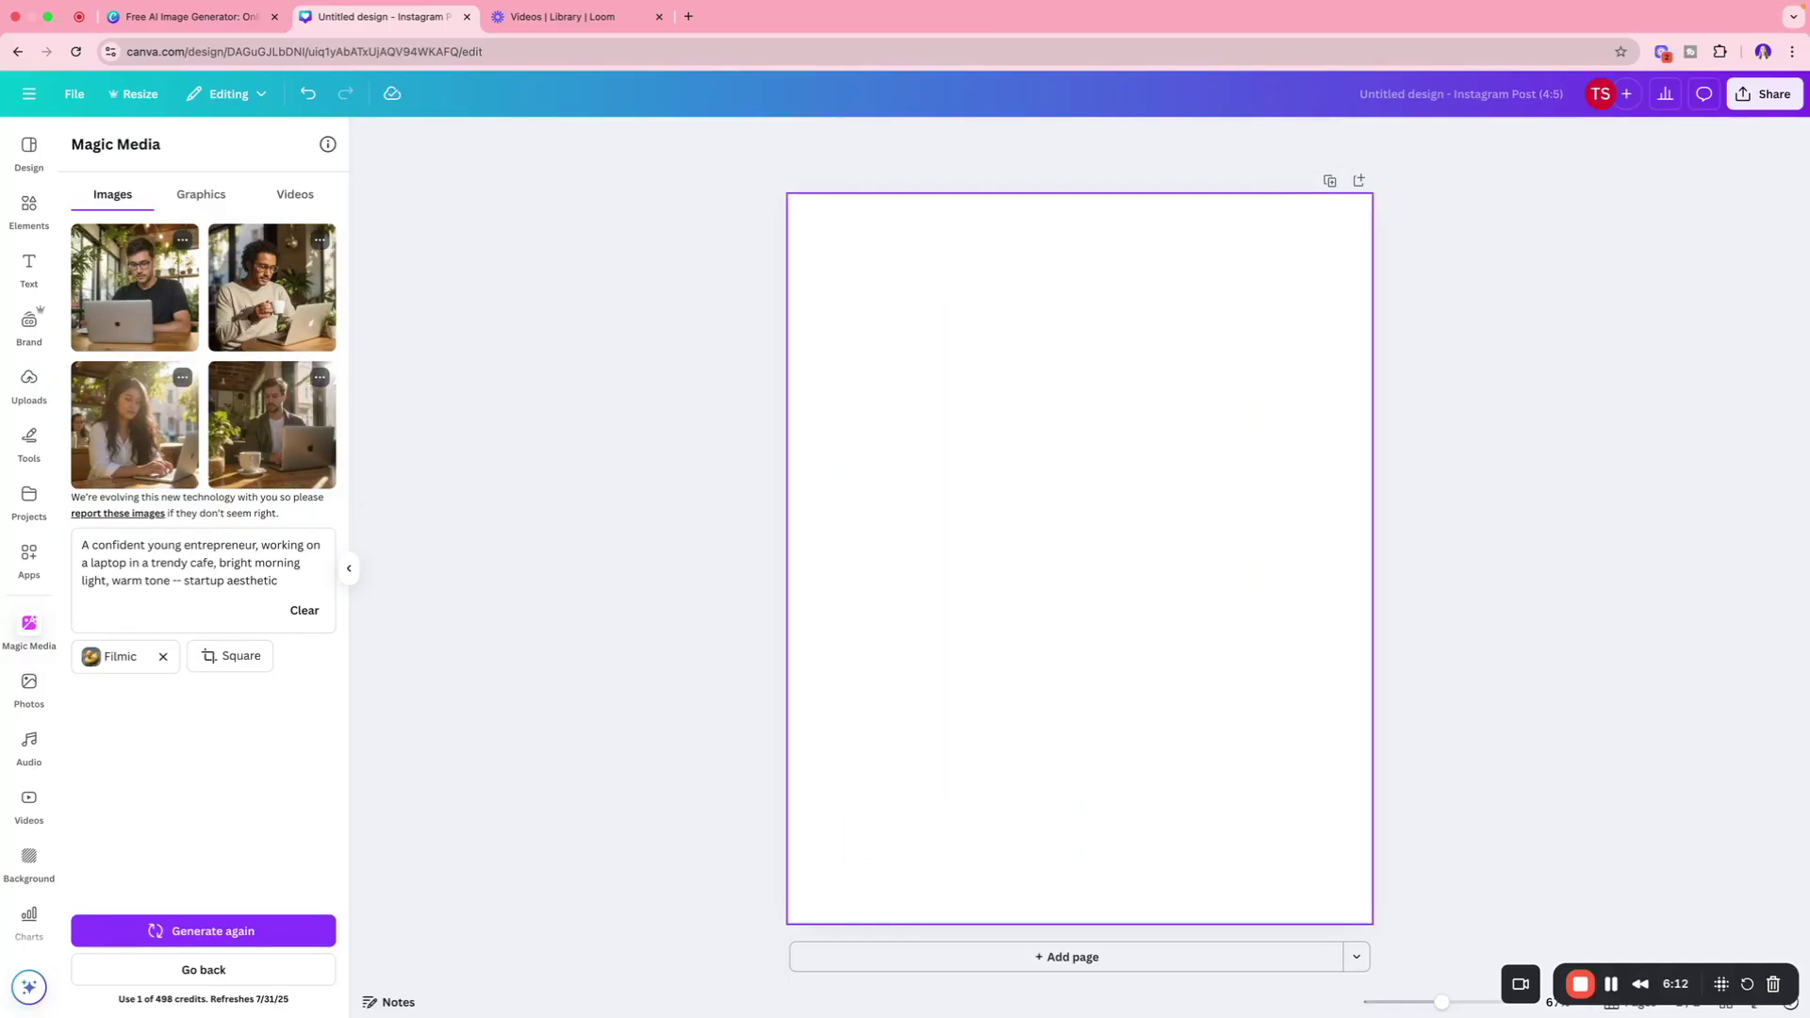
Switch the prompt from Filmic to the Photo style and generate new images.
left_click(167, 658)
left_click(118, 657)
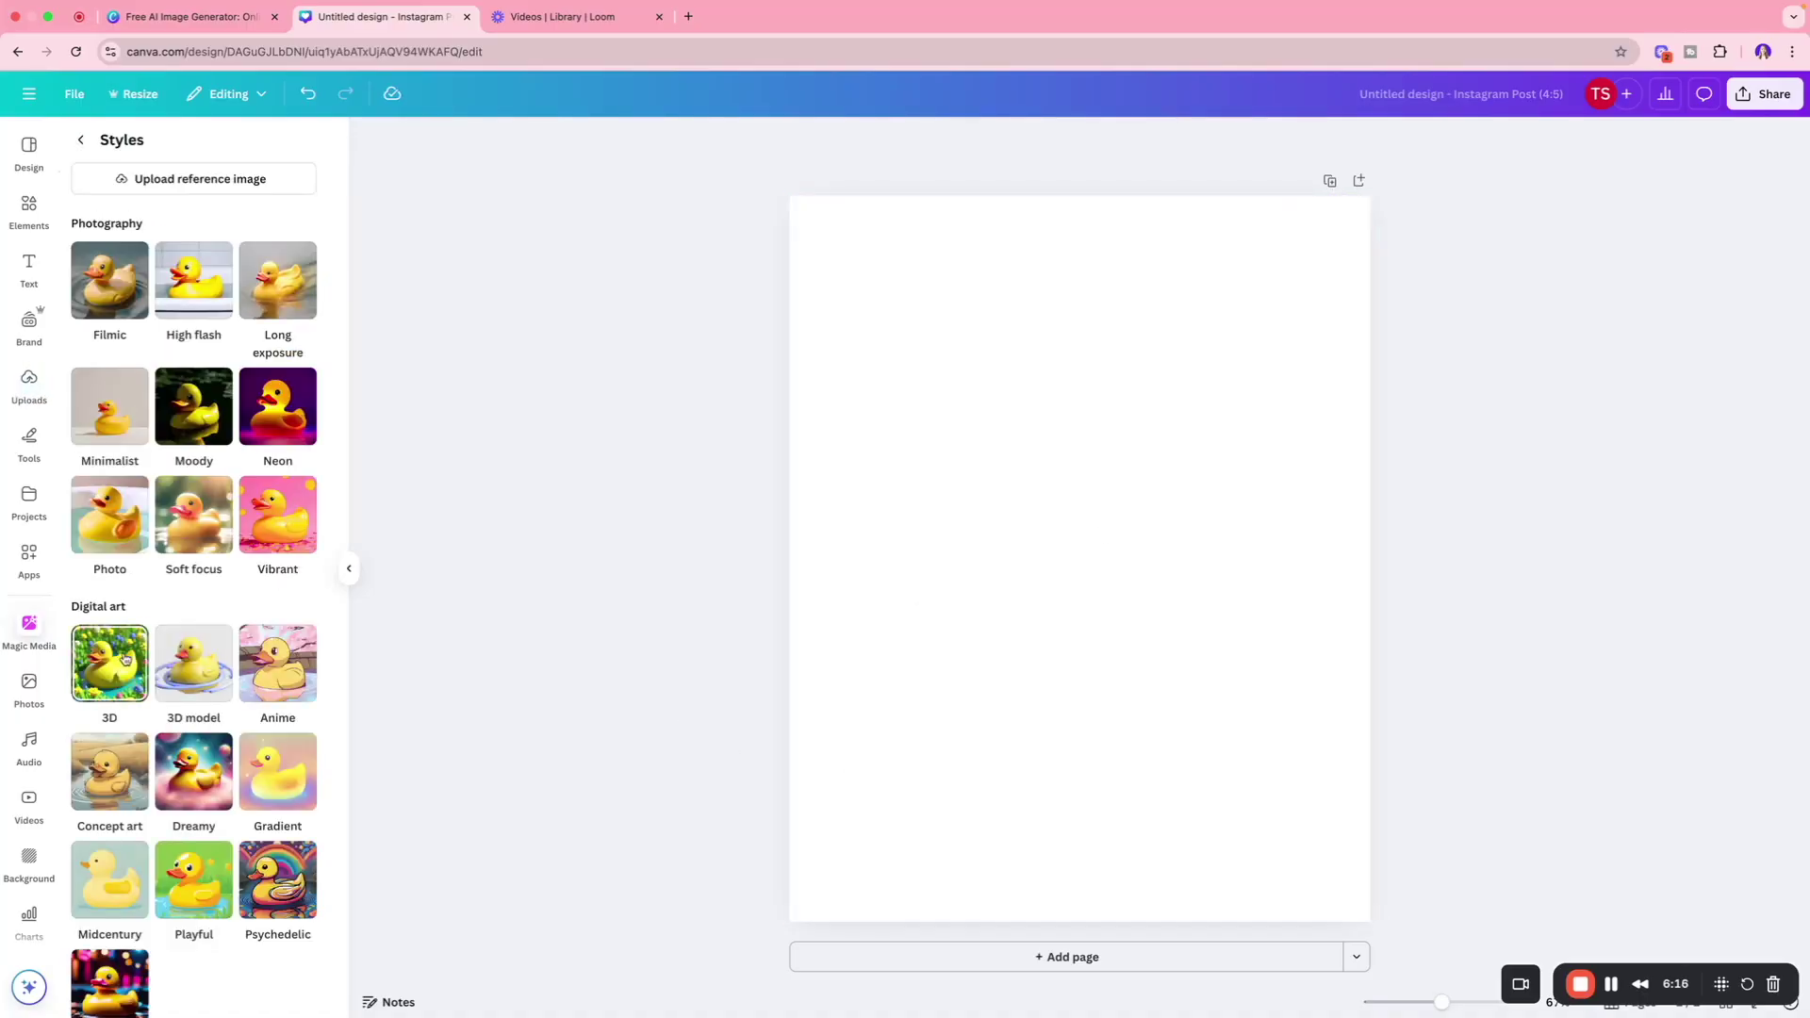
left_click(119, 529)
left_click(269, 933)
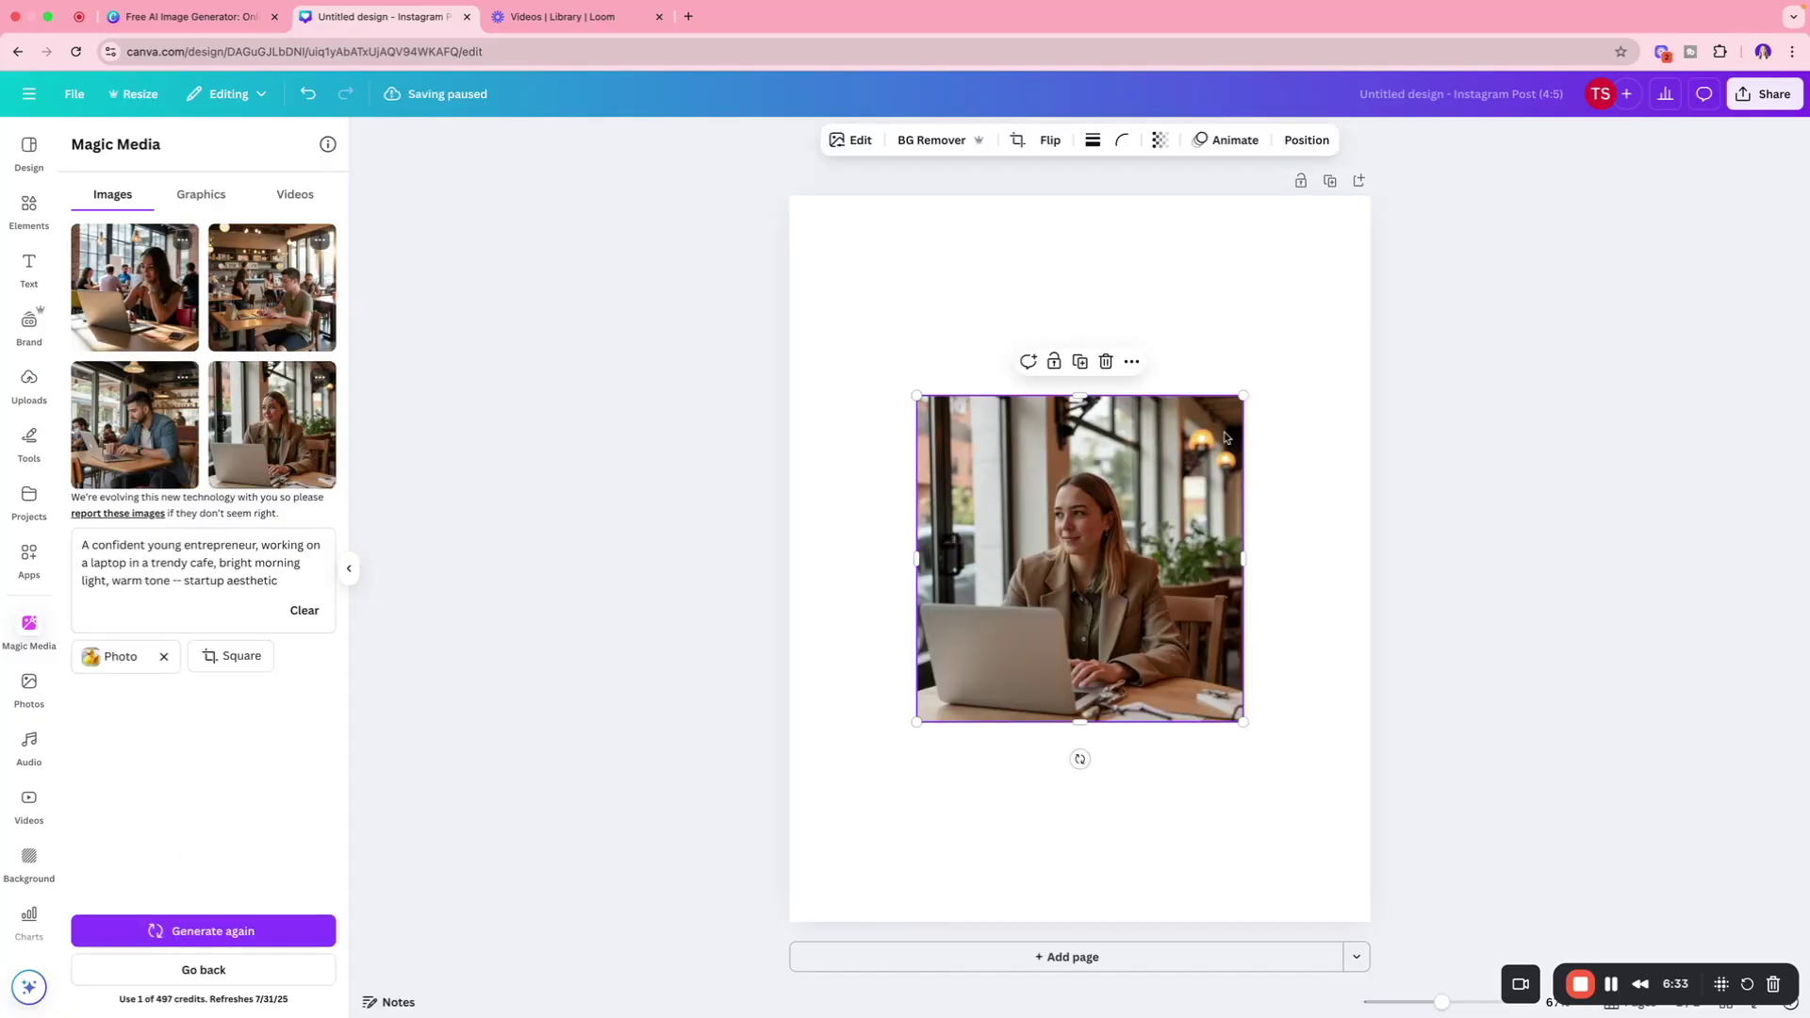
Place the first generated woman-at-laptop image and enlarge it to span the full page width.
left_click_drag(1244, 396, 1369, 268)
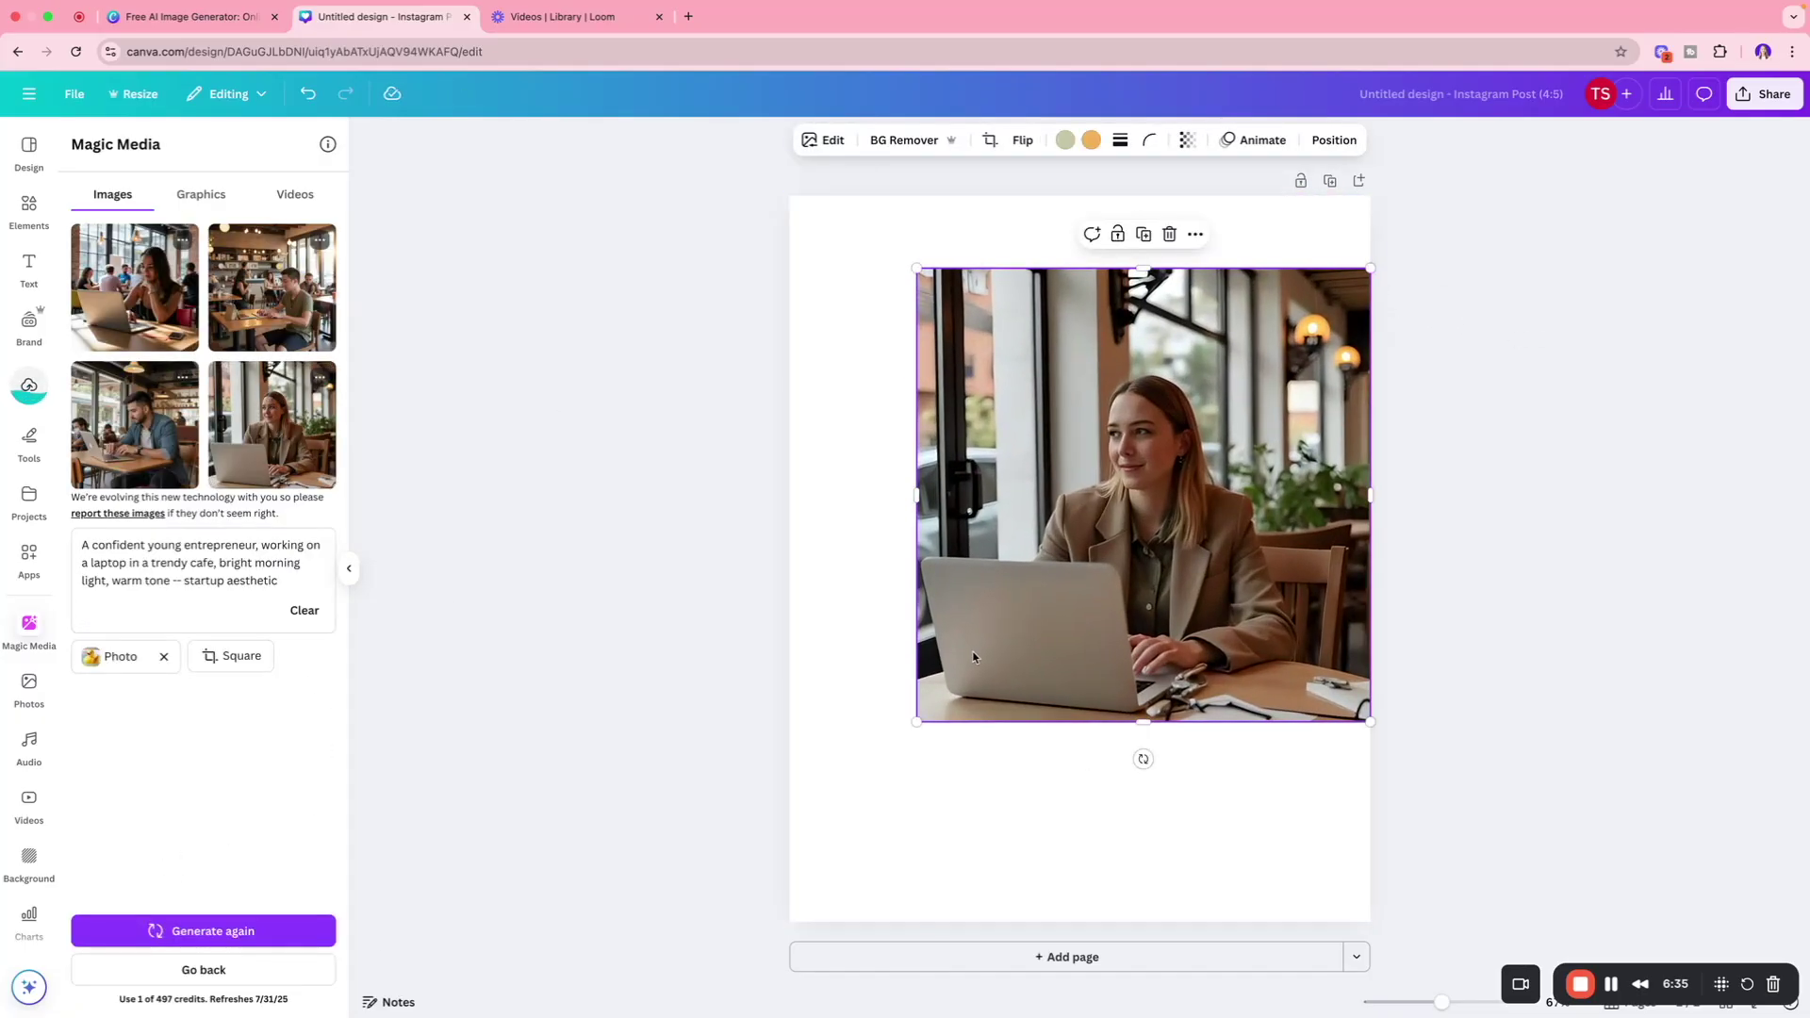
left_click_drag(916, 722, 785, 853)
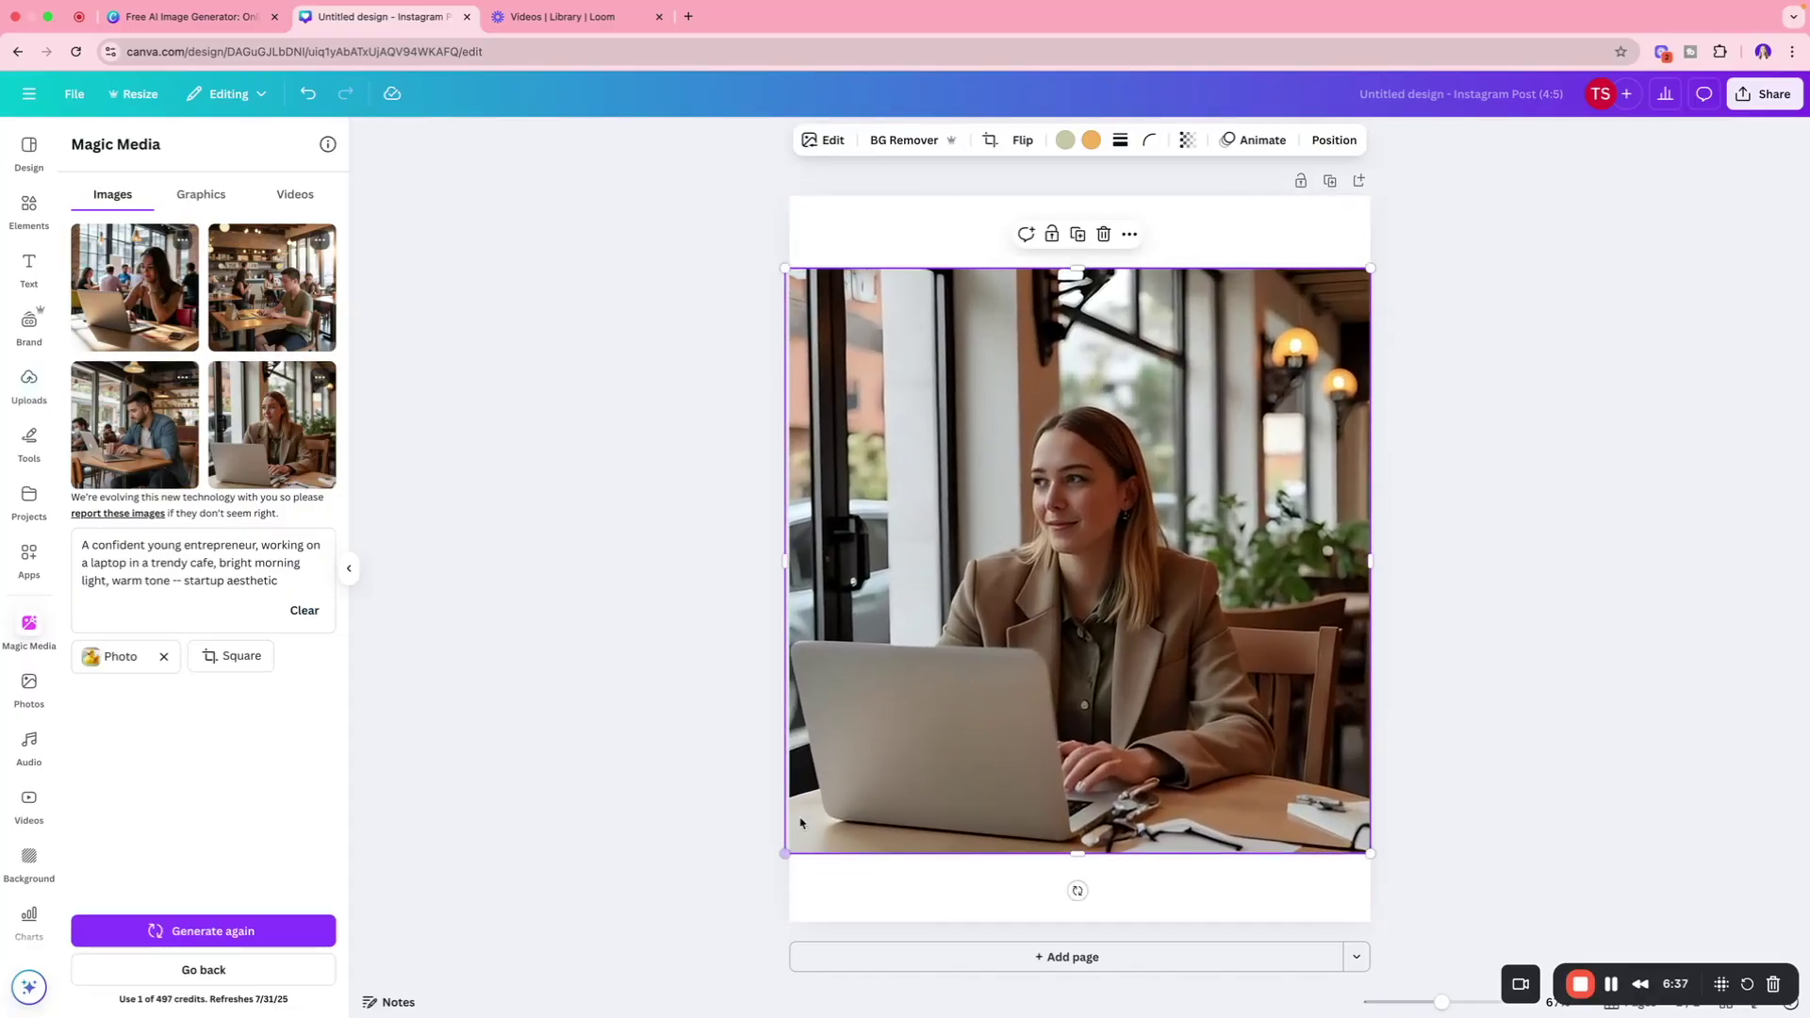
mouse_move(1032, 757)
left_mouse_down()
mouse_move(1015, 754)
mouse_move(1029, 759)
left_mouse_up()
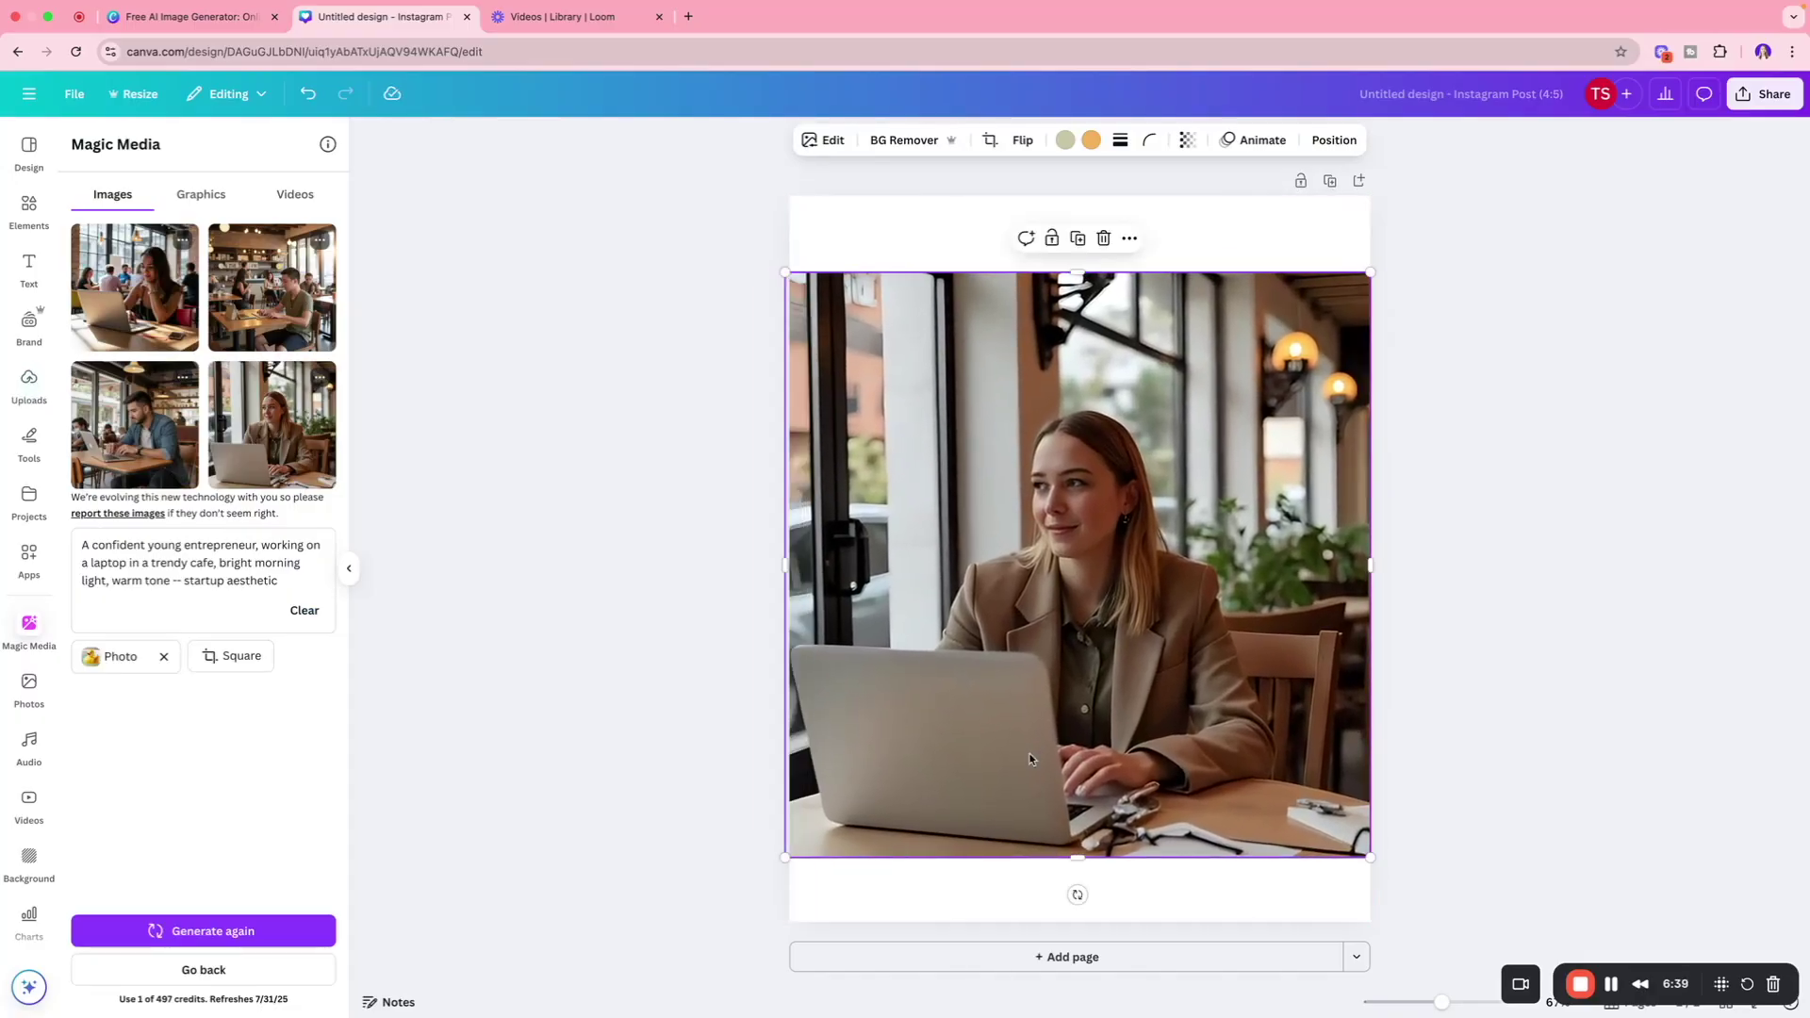
key("BackSpace")
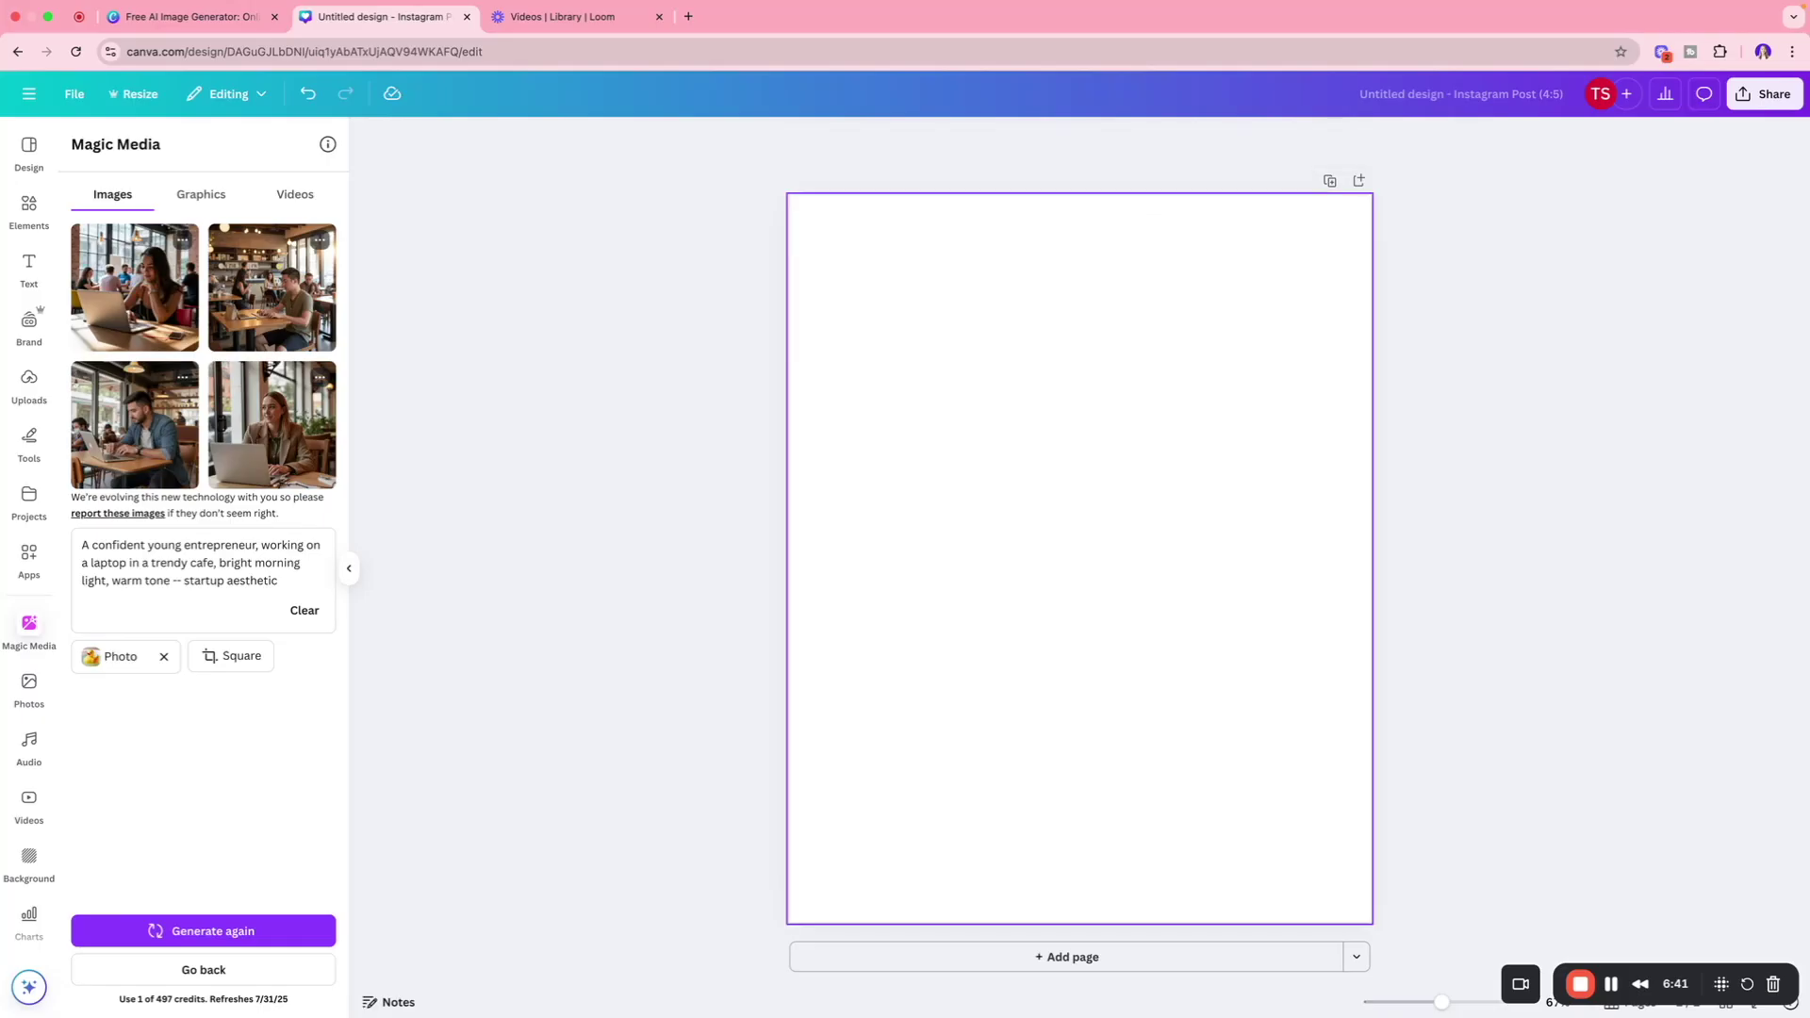
left_click(109, 295)
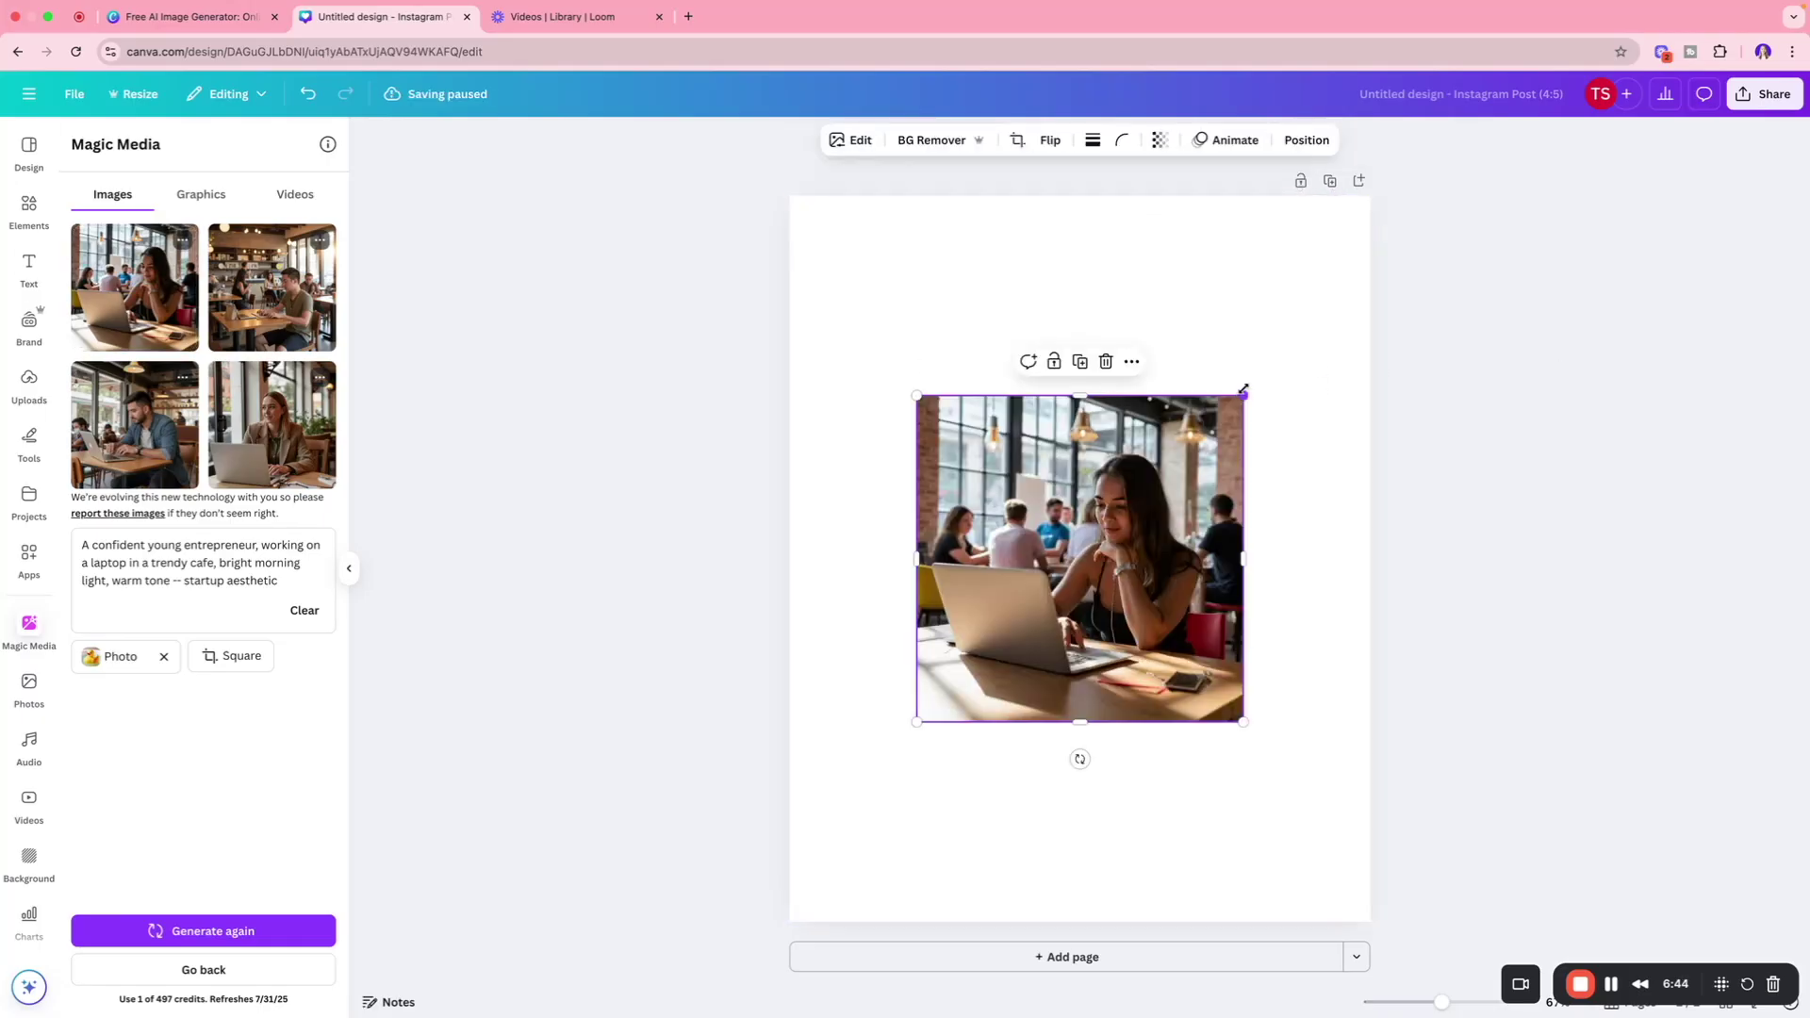
left_click_drag(1244, 389, 1316, 335)
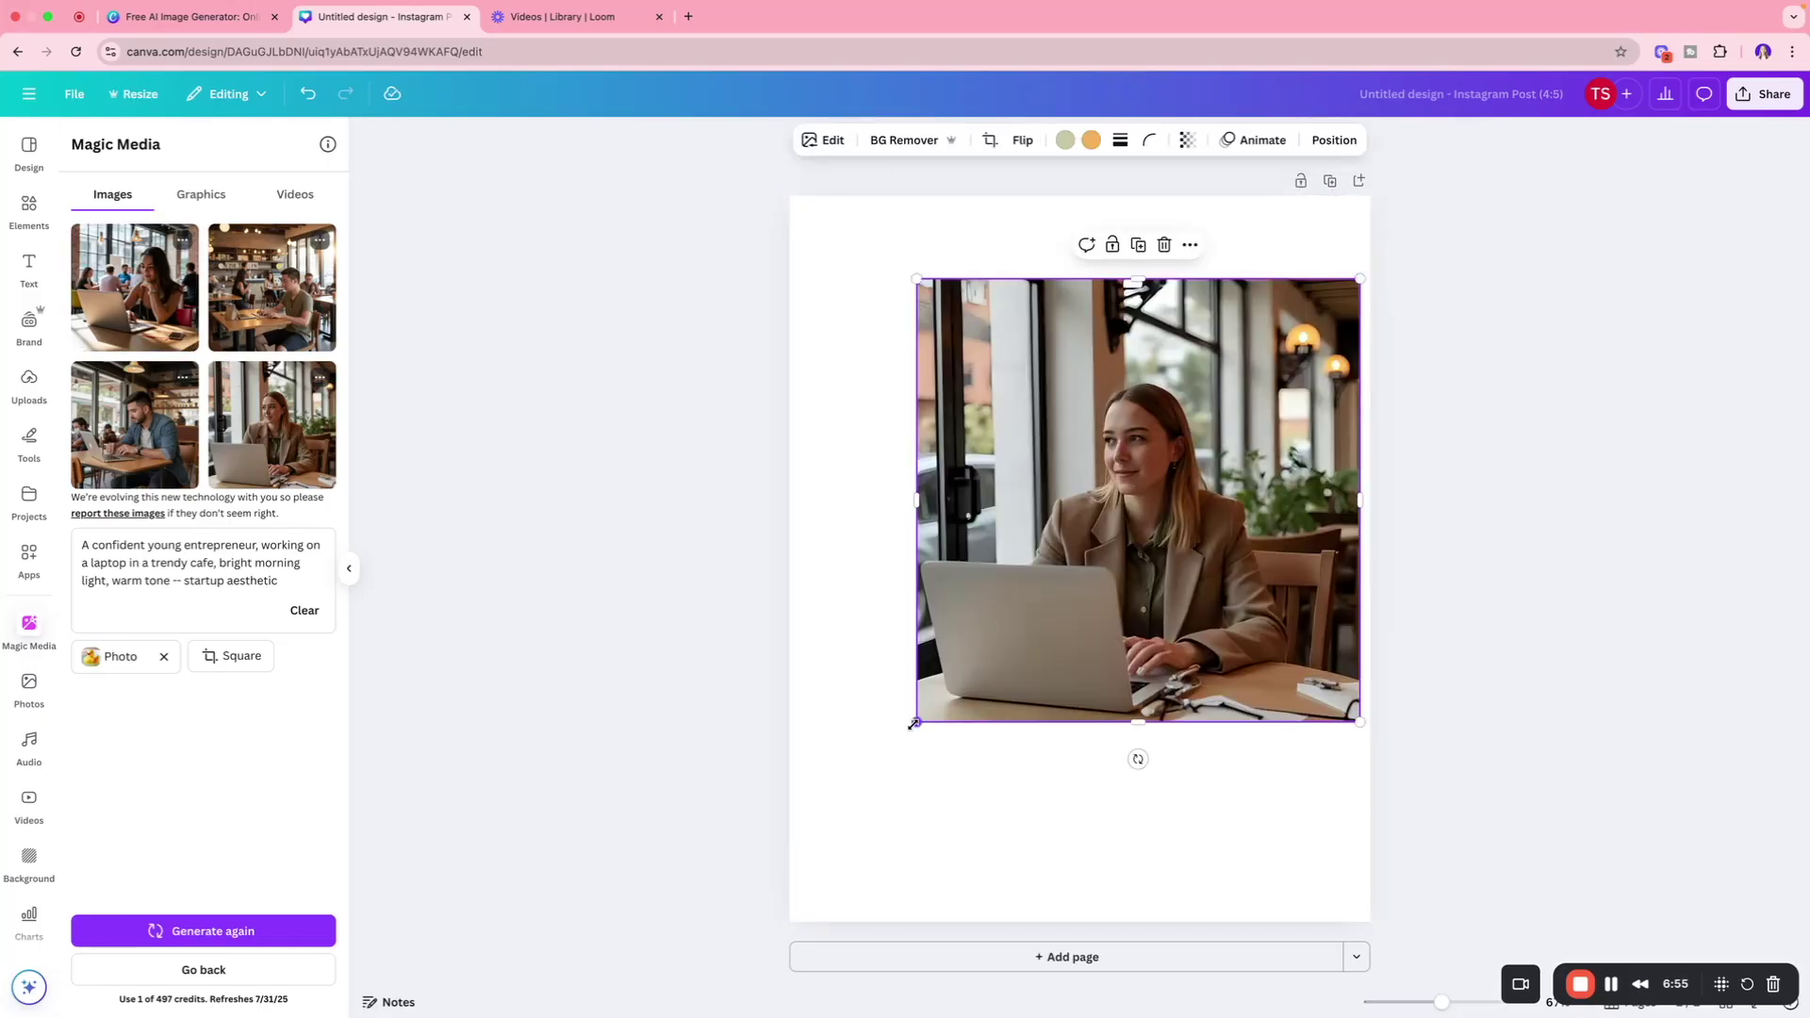
left_click_drag(913, 724, 760, 829)
left_click_drag(1058, 734, 1063, 718)
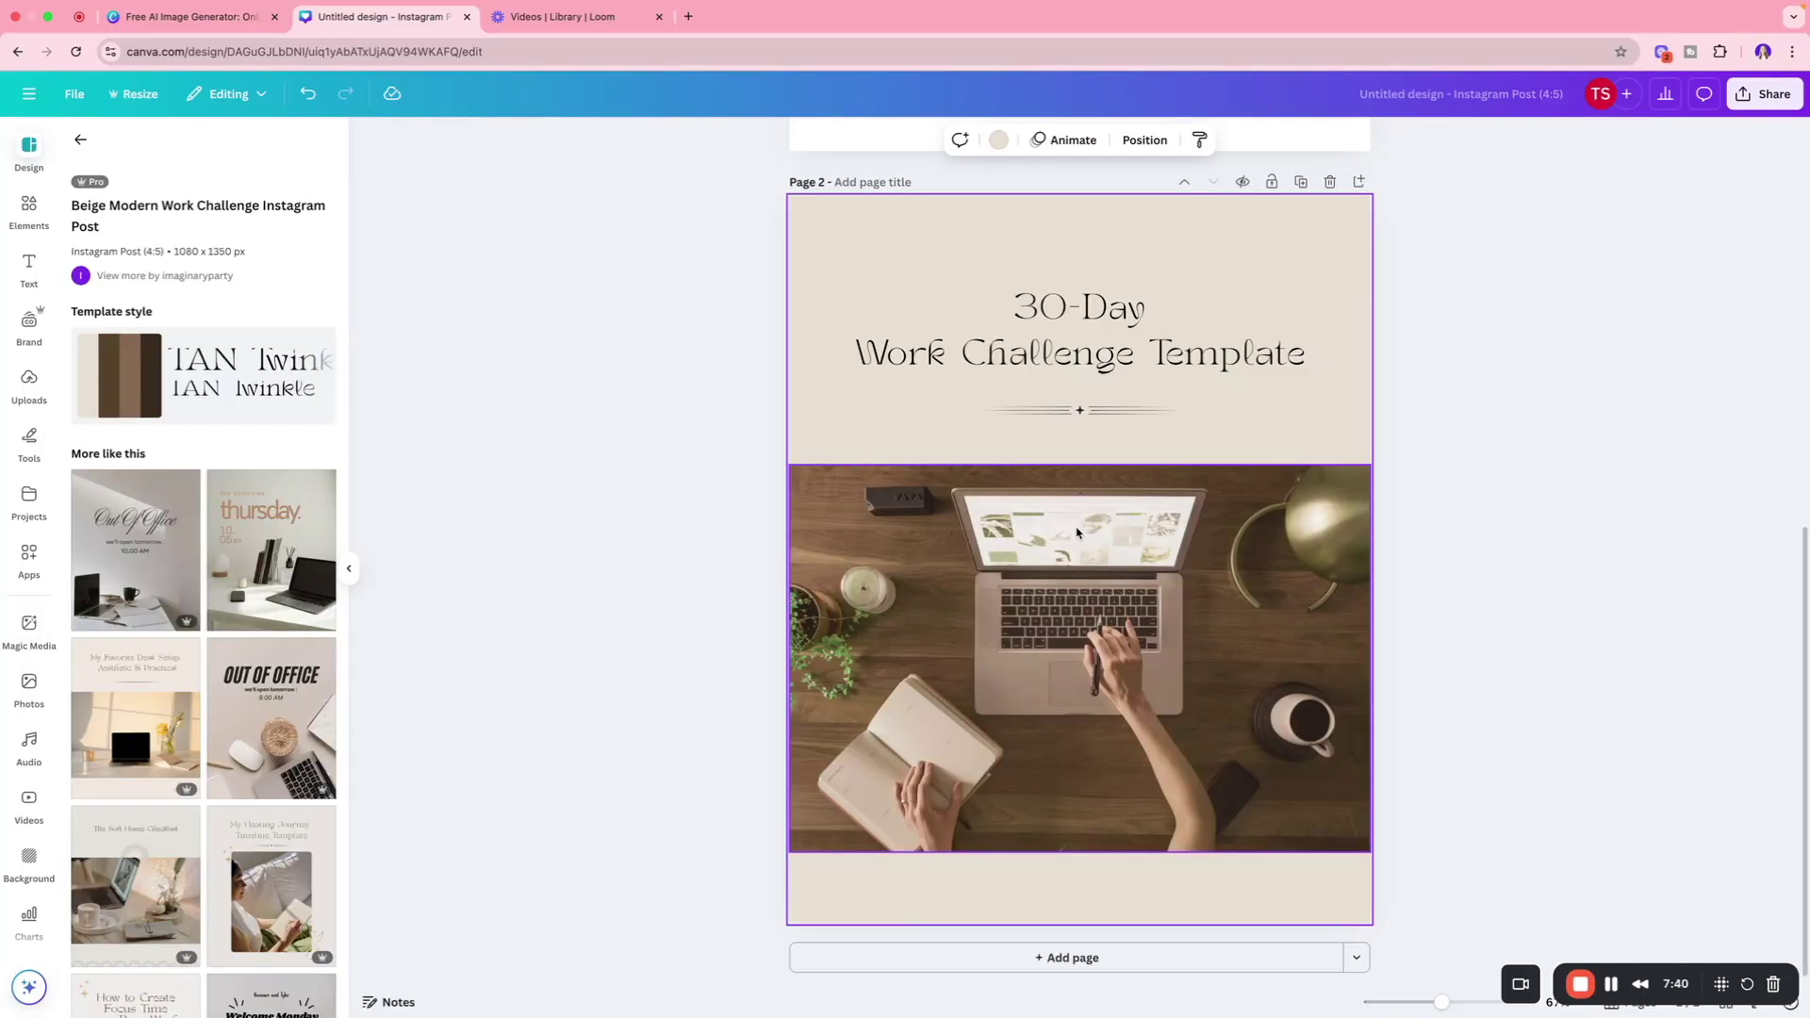
Copy the woman-at-laptop photo from page 1 and paste it onto page 2.
scroll(1078, 533, "up", 5)
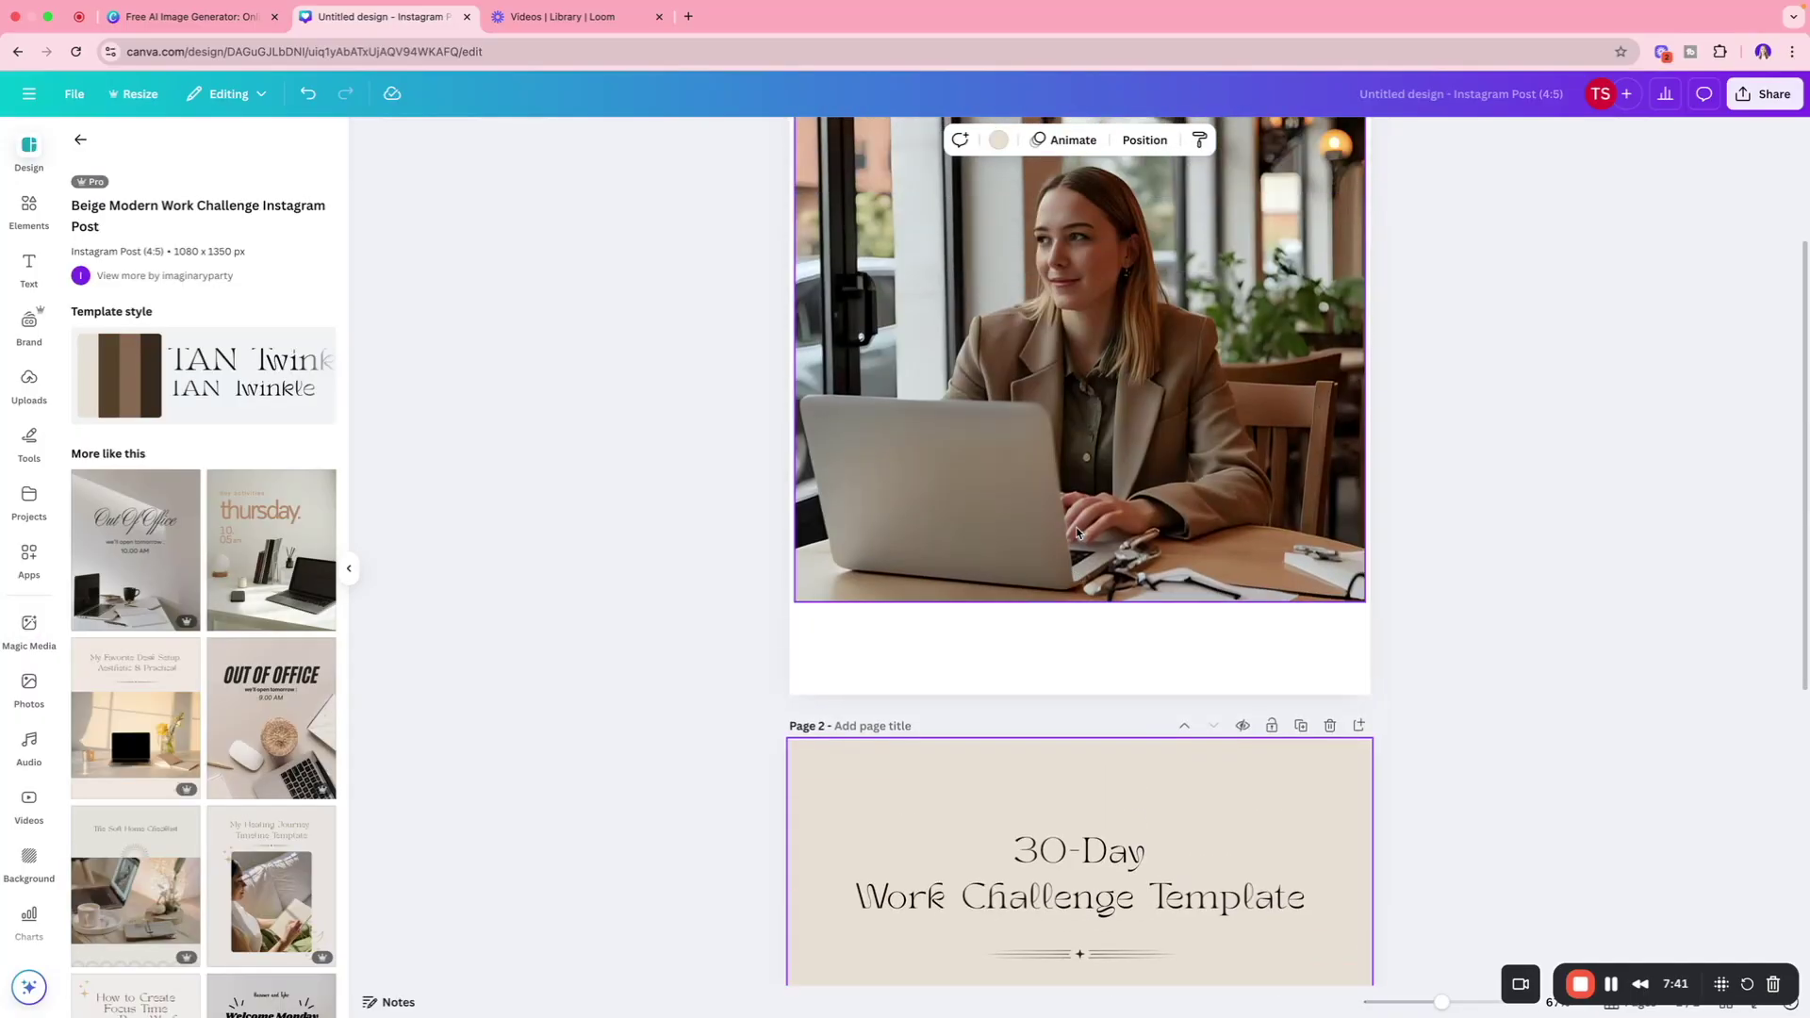
scroll(1078, 533, "down", 5)
scroll(1059, 478, "down", 2)
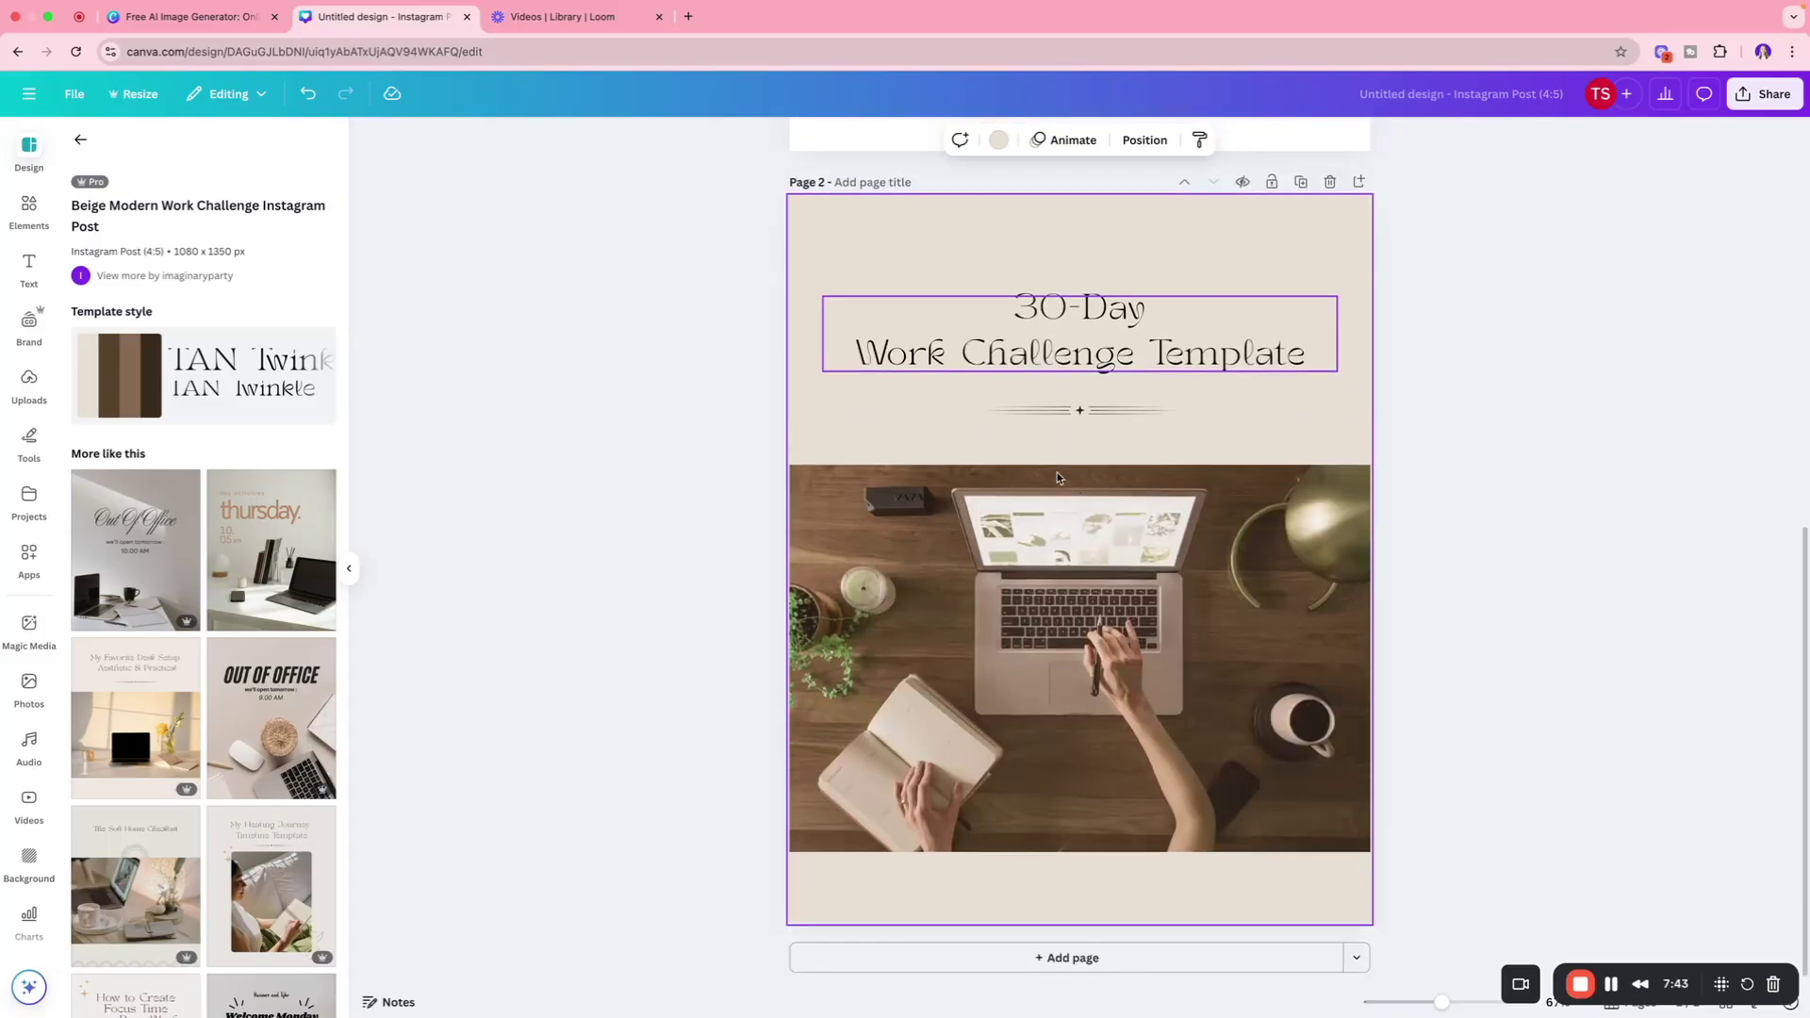
scroll(1085, 498, "up", 3)
scroll(1085, 499, "up", 3)
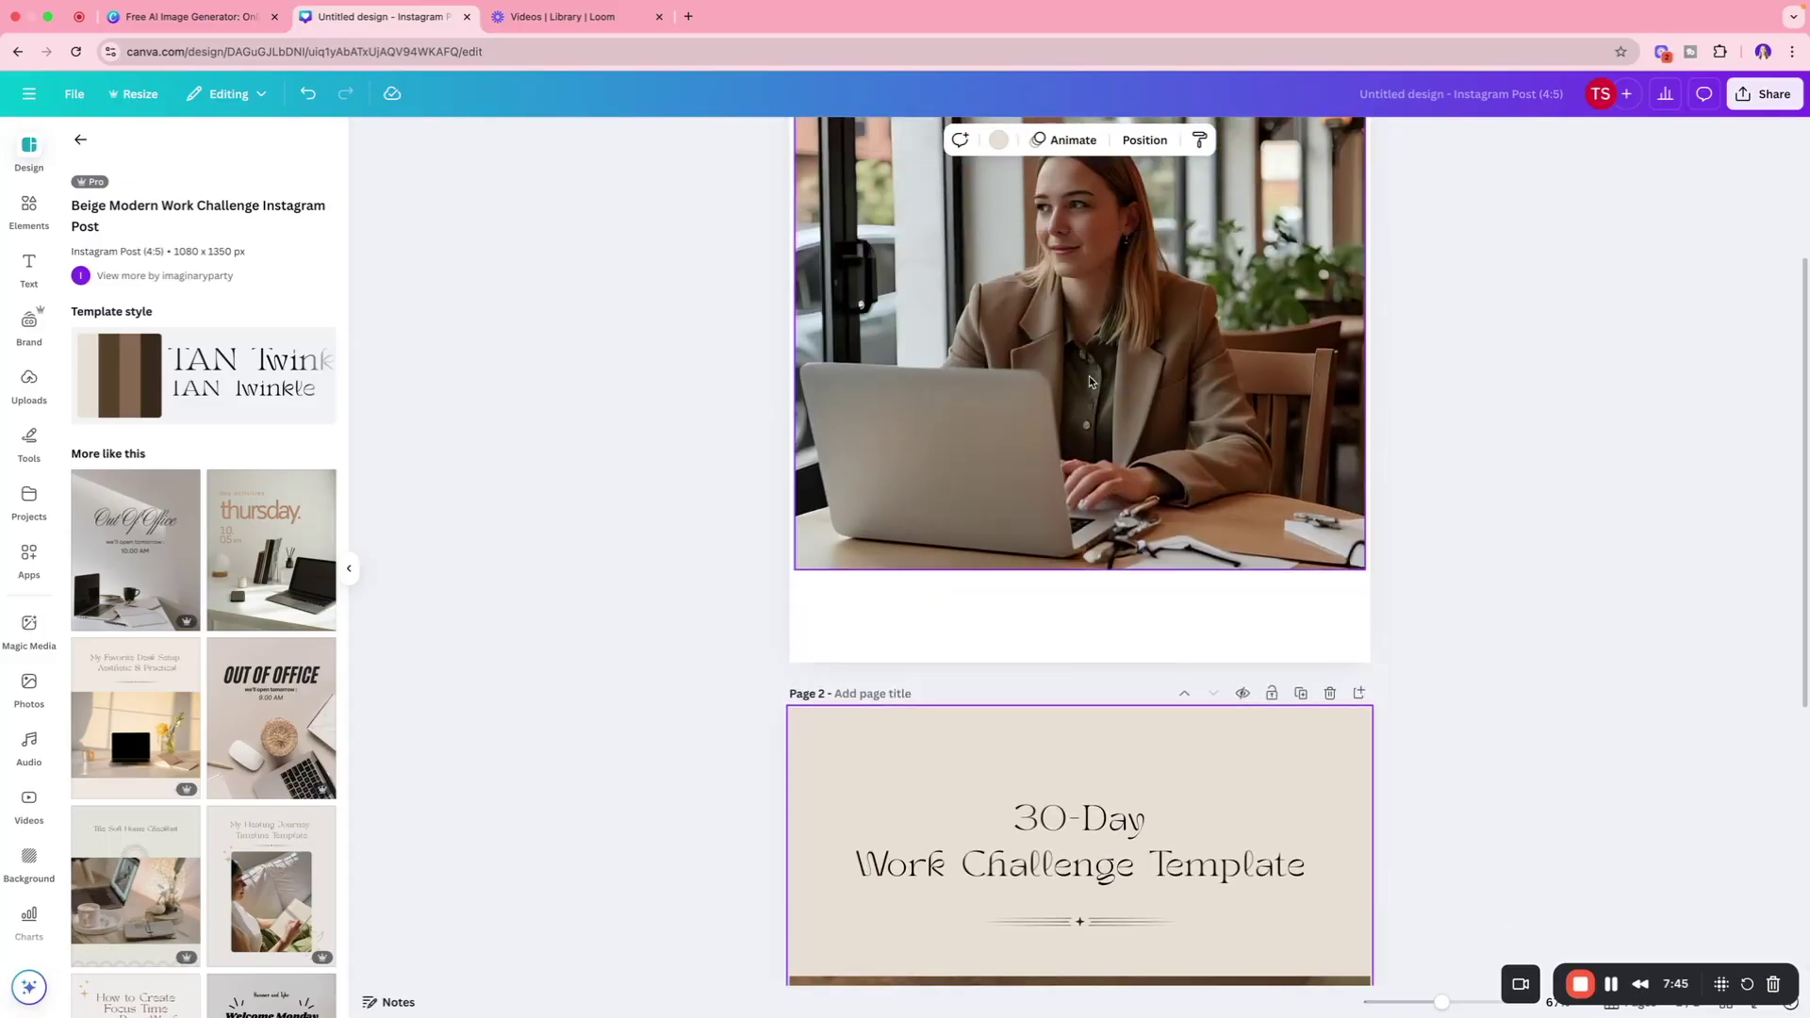
left_click(1091, 381)
key("ctrl+c")
scroll(1115, 594, "down", 6)
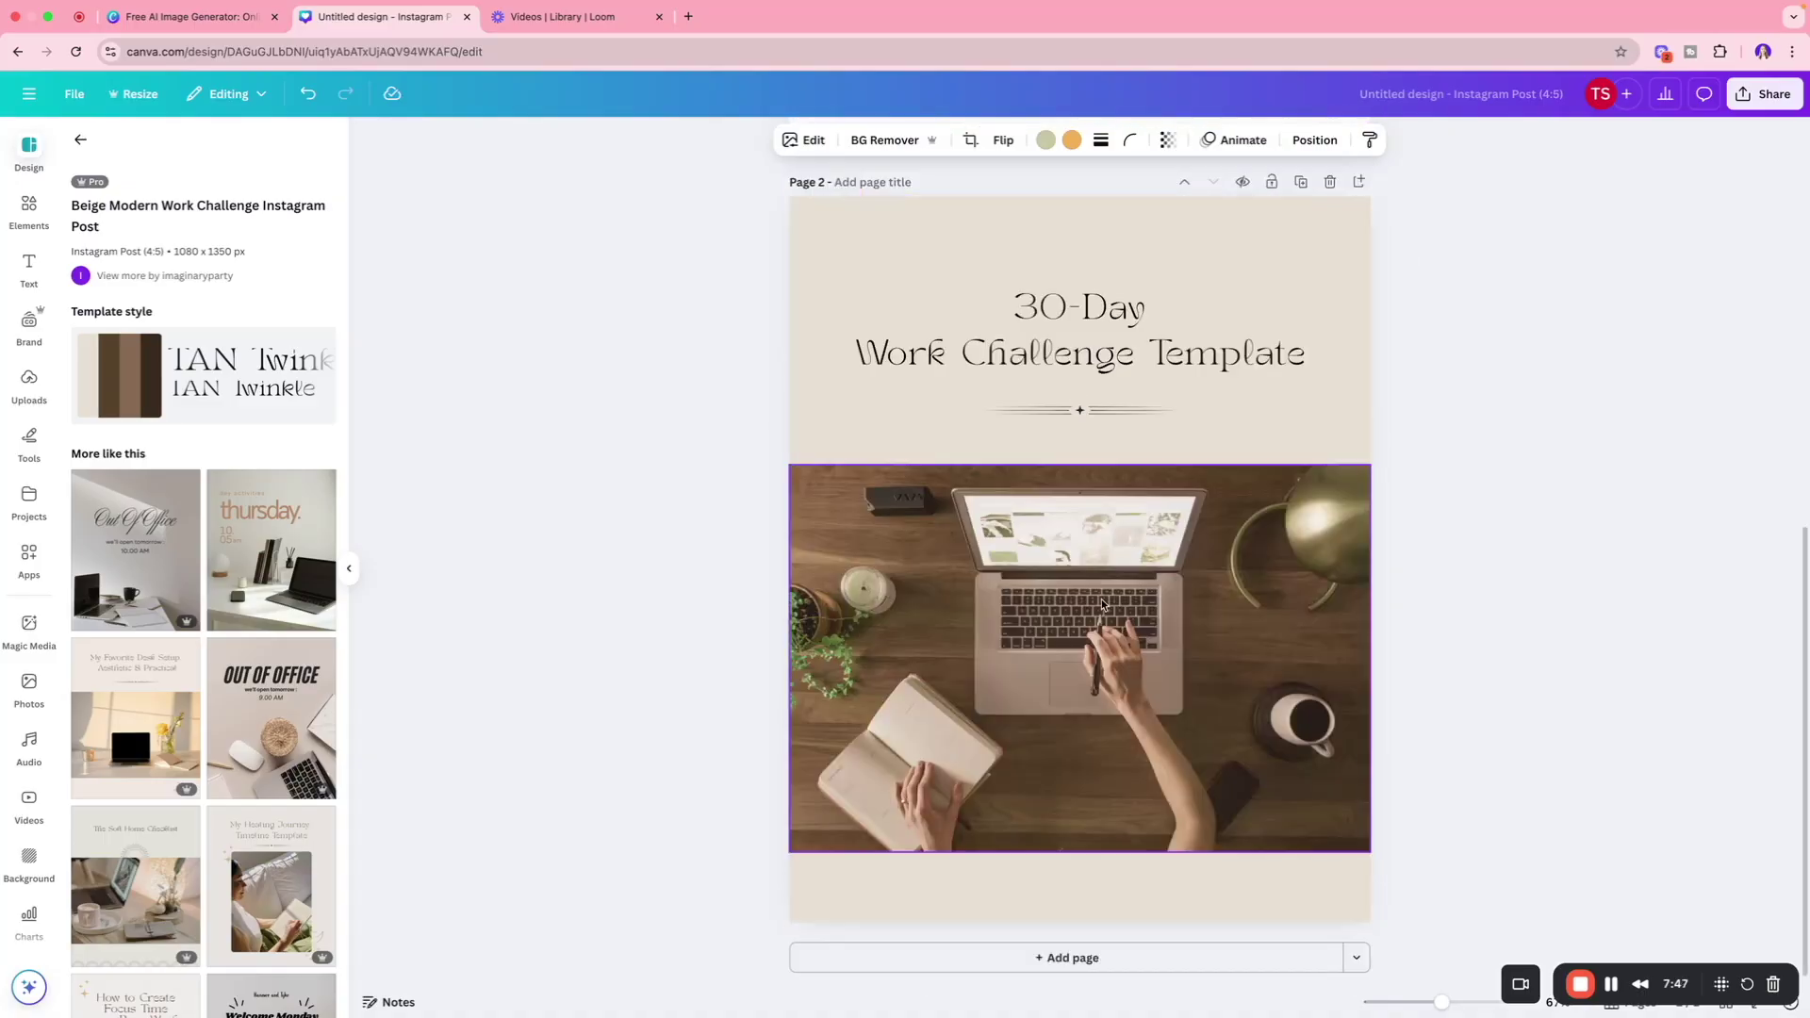
key("ctrl+v")
Drop the photo into the template's picture frame, raise her face, and widen the frame to full width.
left_click_drag(1115, 556, 844, 472)
double_click(962, 538)
left_click_drag(962, 537, 920, 466)
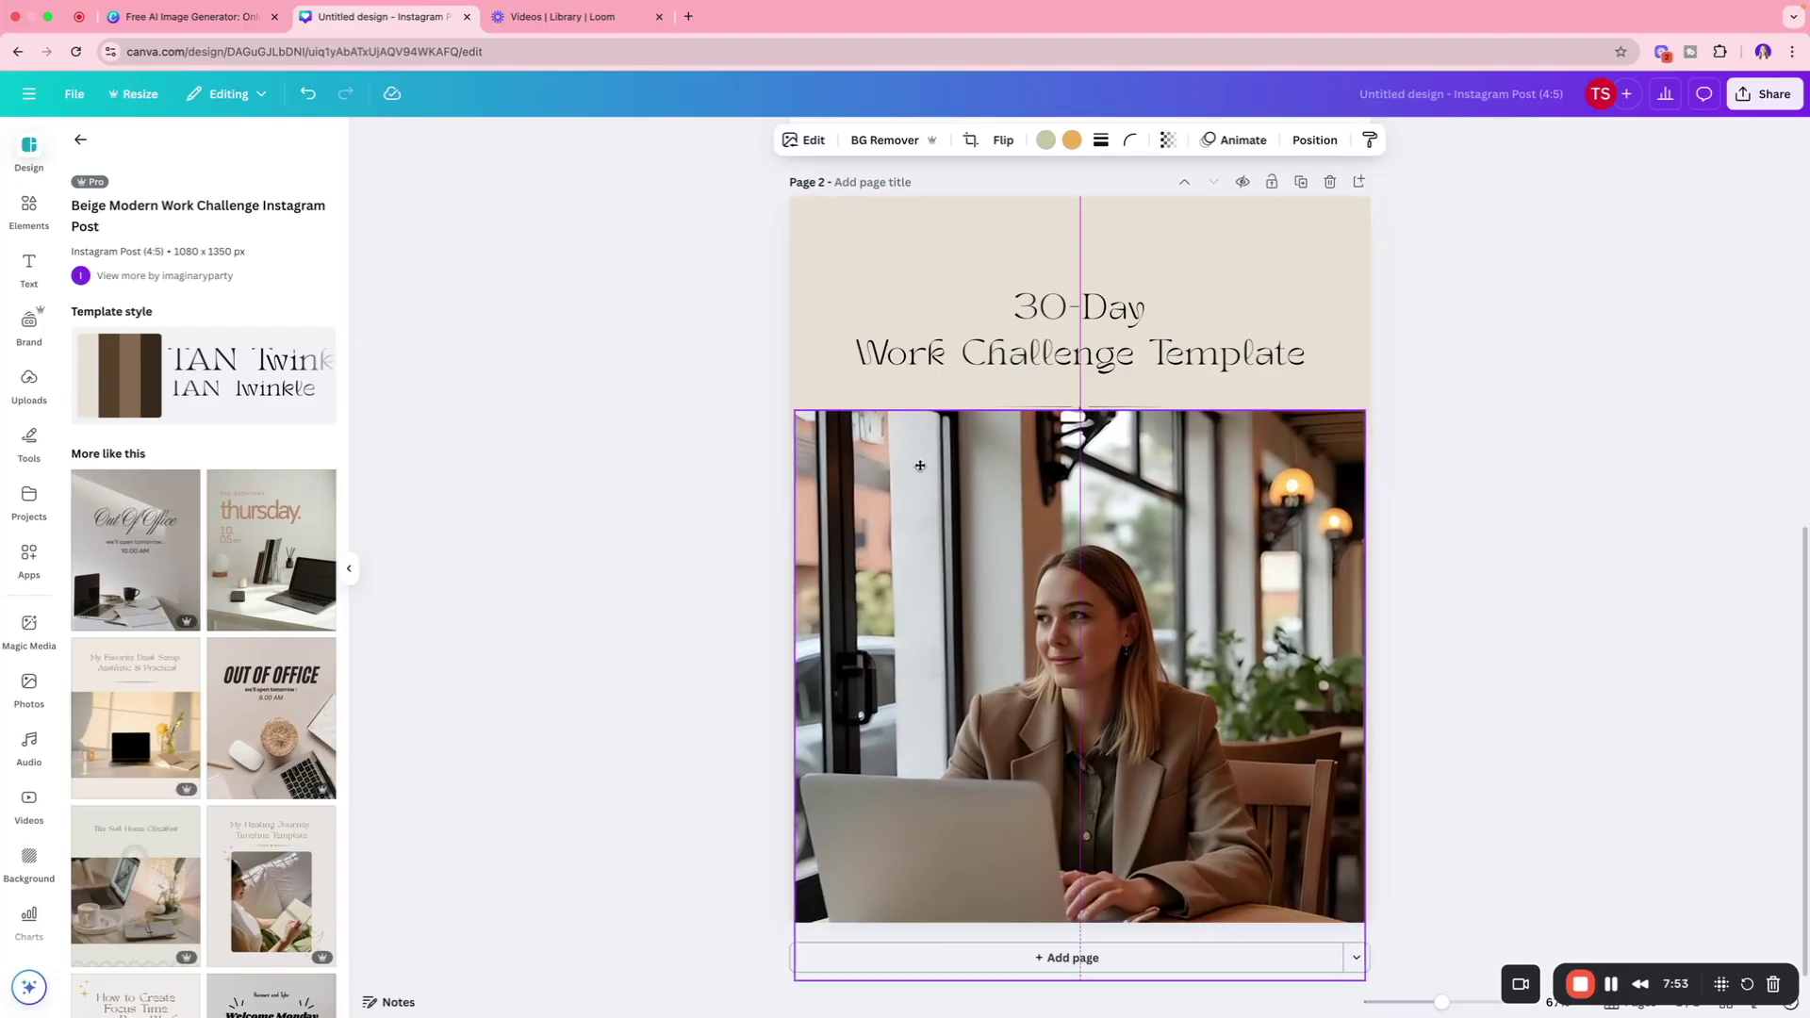
left_click_drag(796, 695, 792, 696)
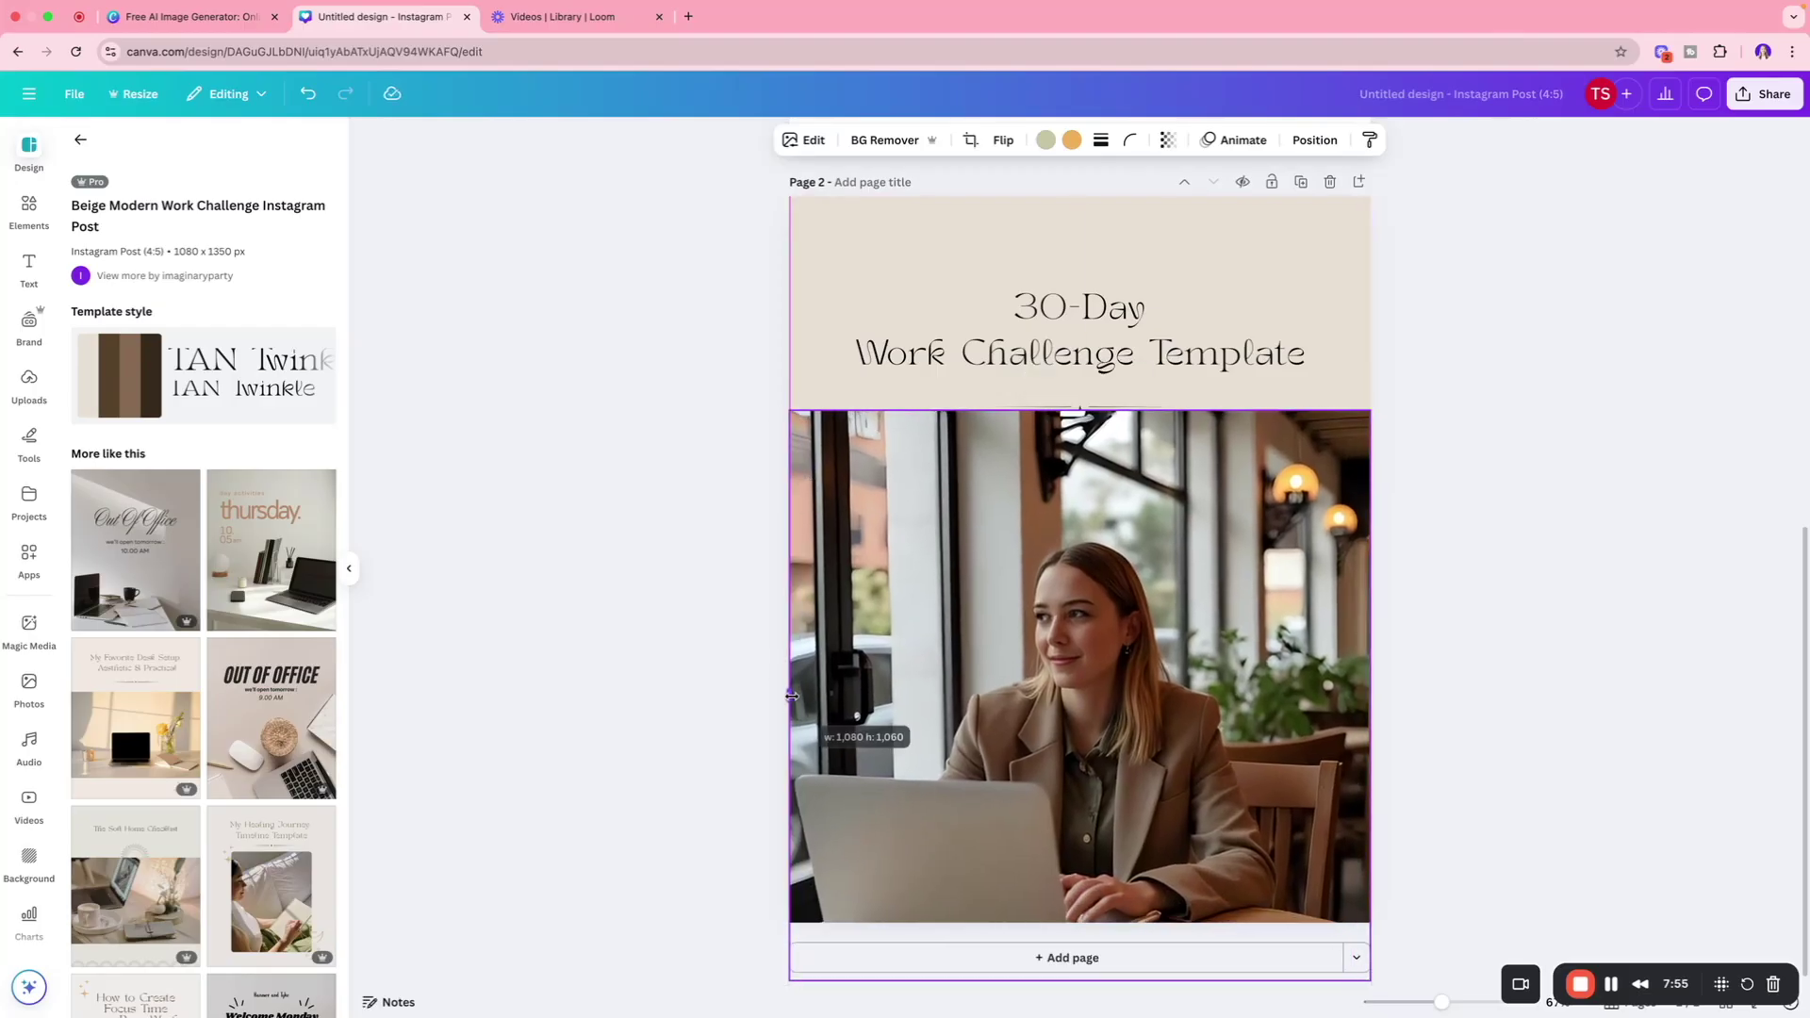
left_click_drag(1079, 411, 1080, 404)
scroll(1422, 436, "up", 8)
left_click(1226, 403)
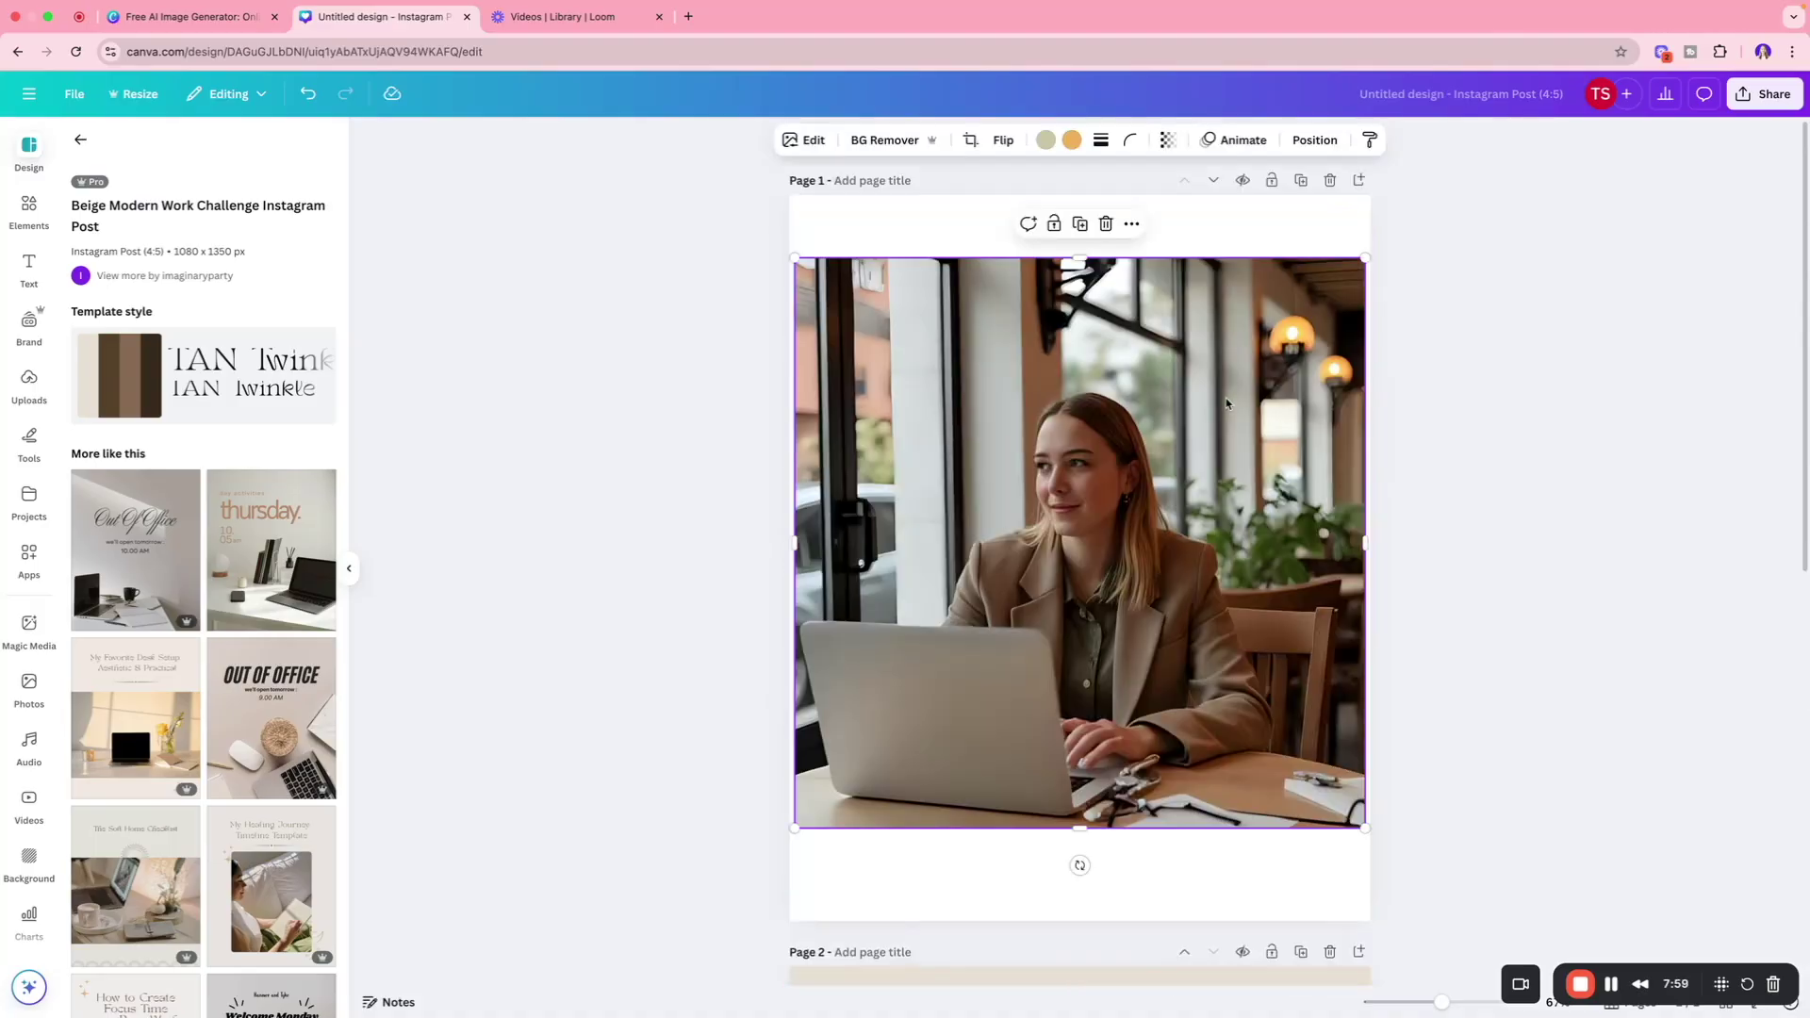
scroll(1227, 404, "down", 8)
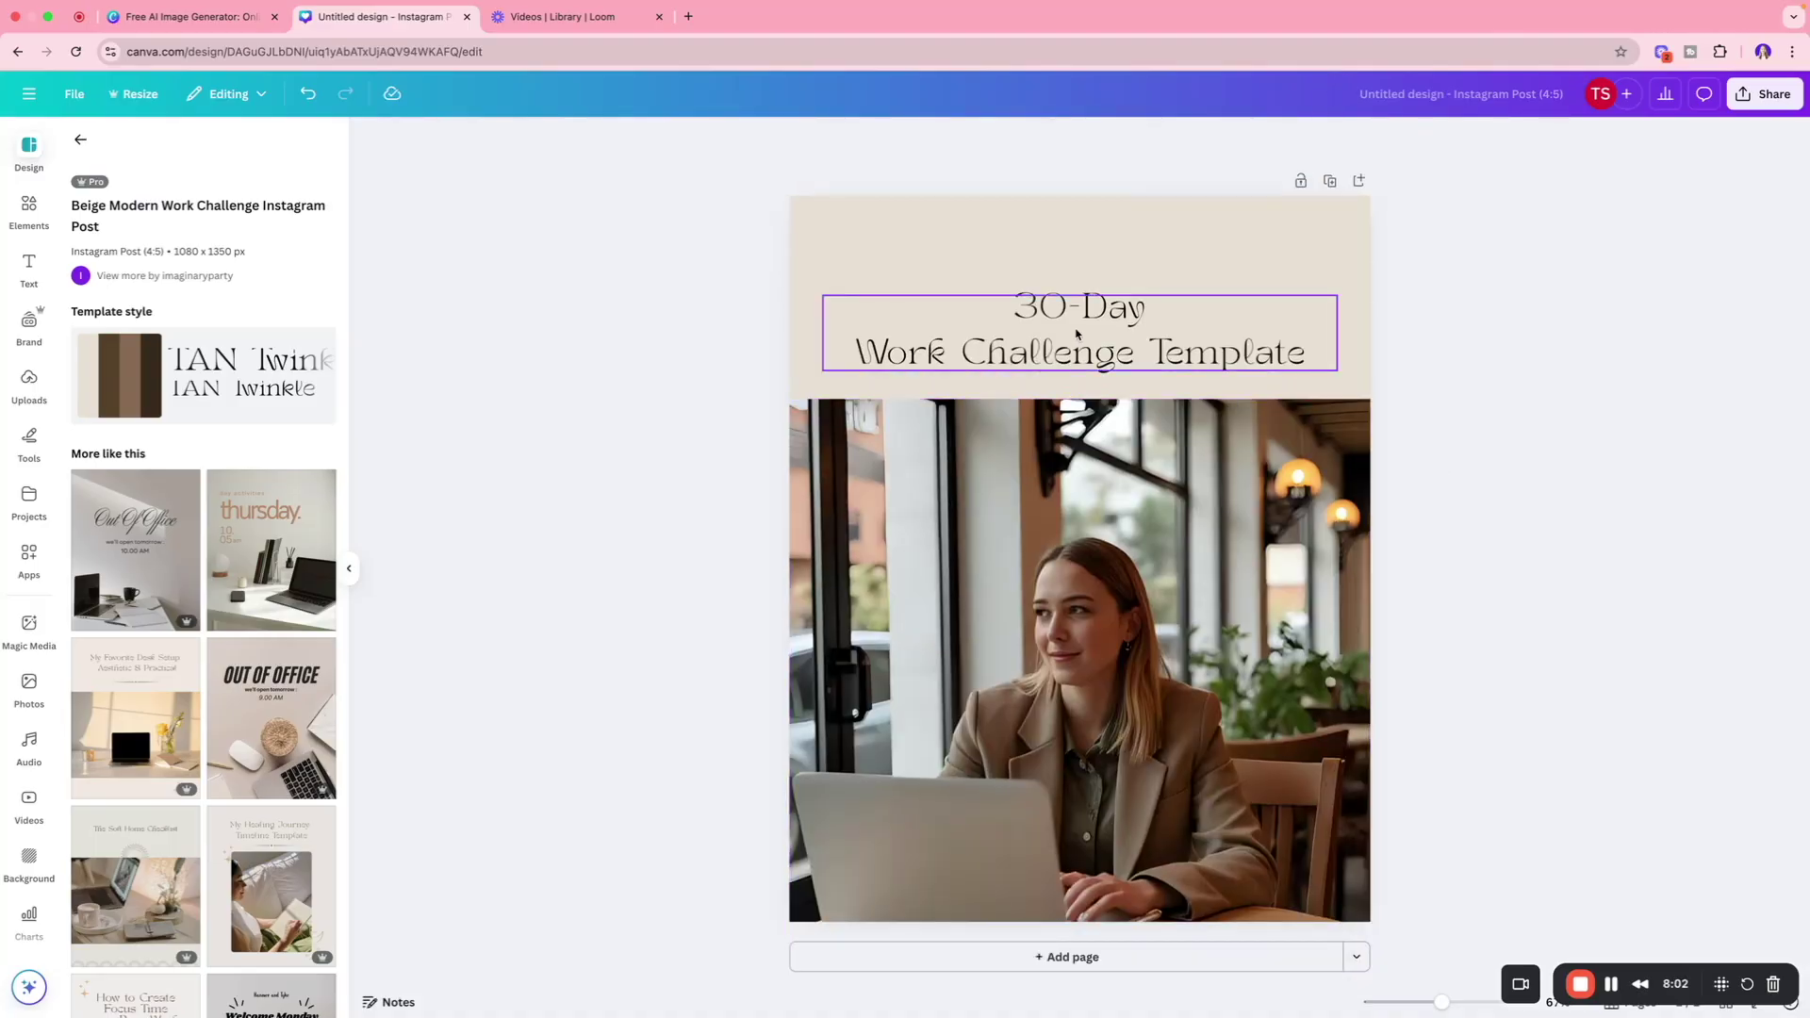
left_click(1078, 333)
Duplicate the title-and-photo page and scroll through both copies to check them.
left_click(707, 311)
left_click(1216, 279)
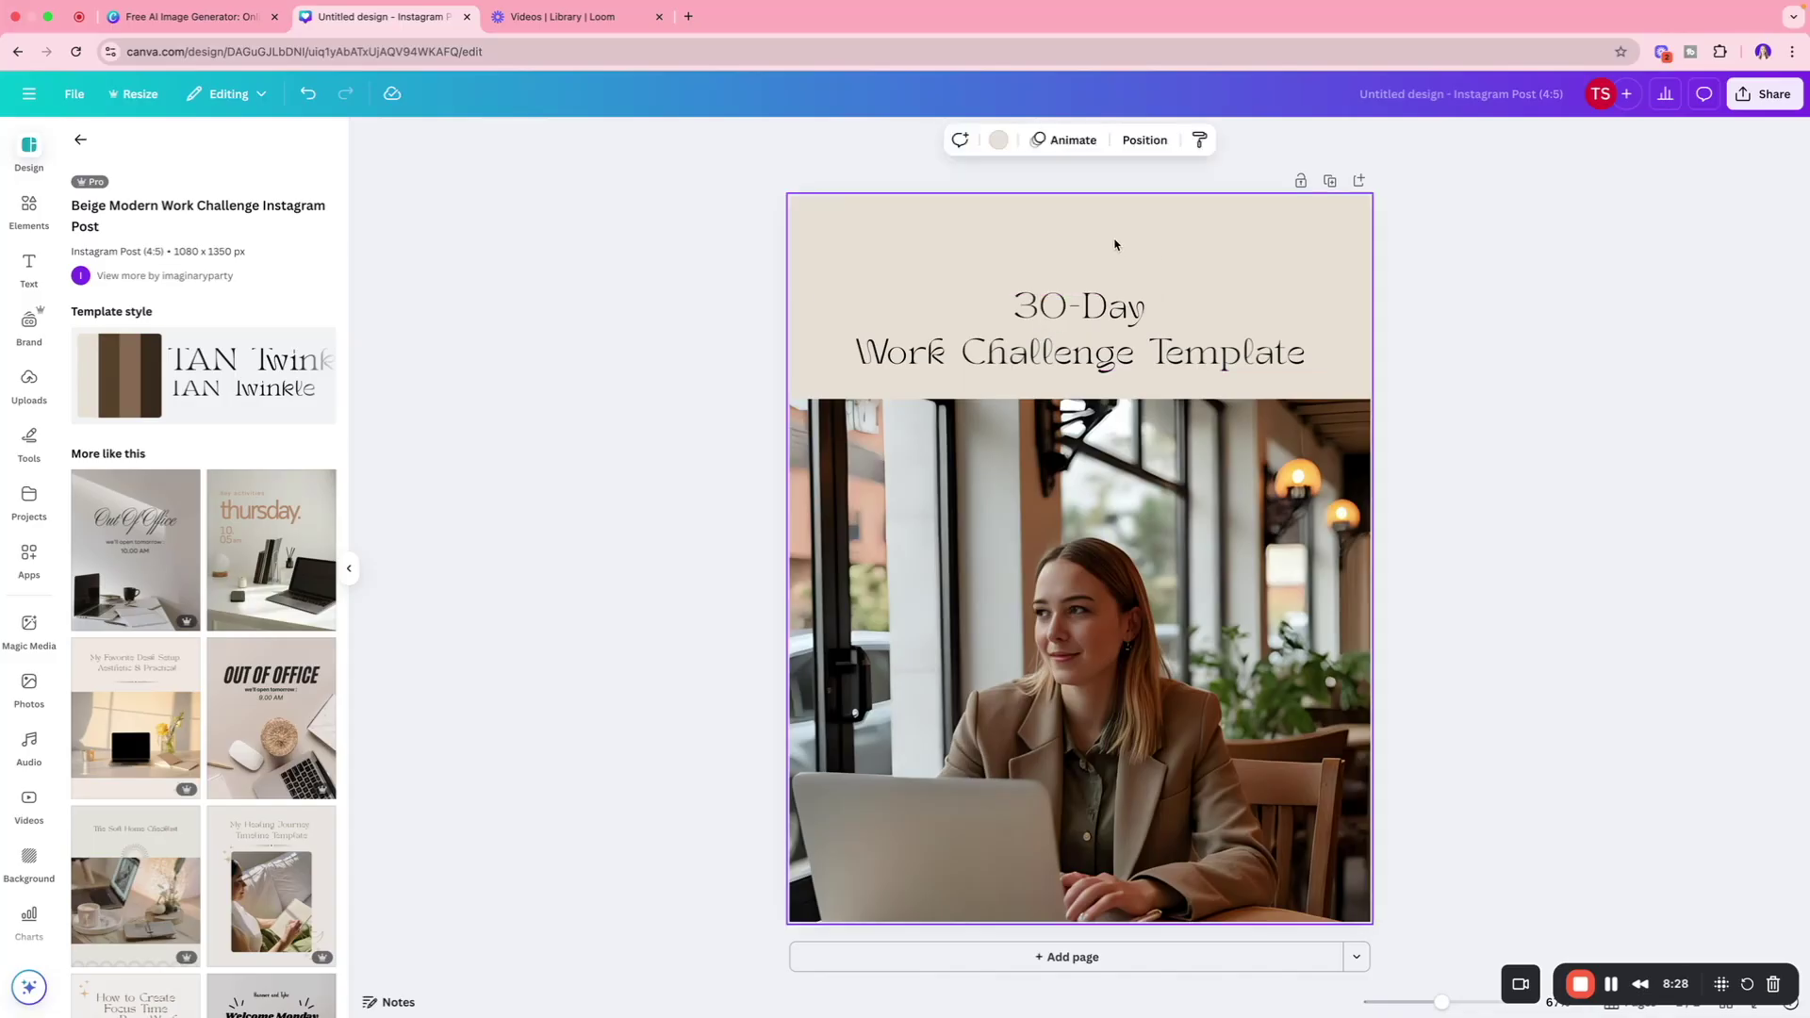
left_click(1331, 181)
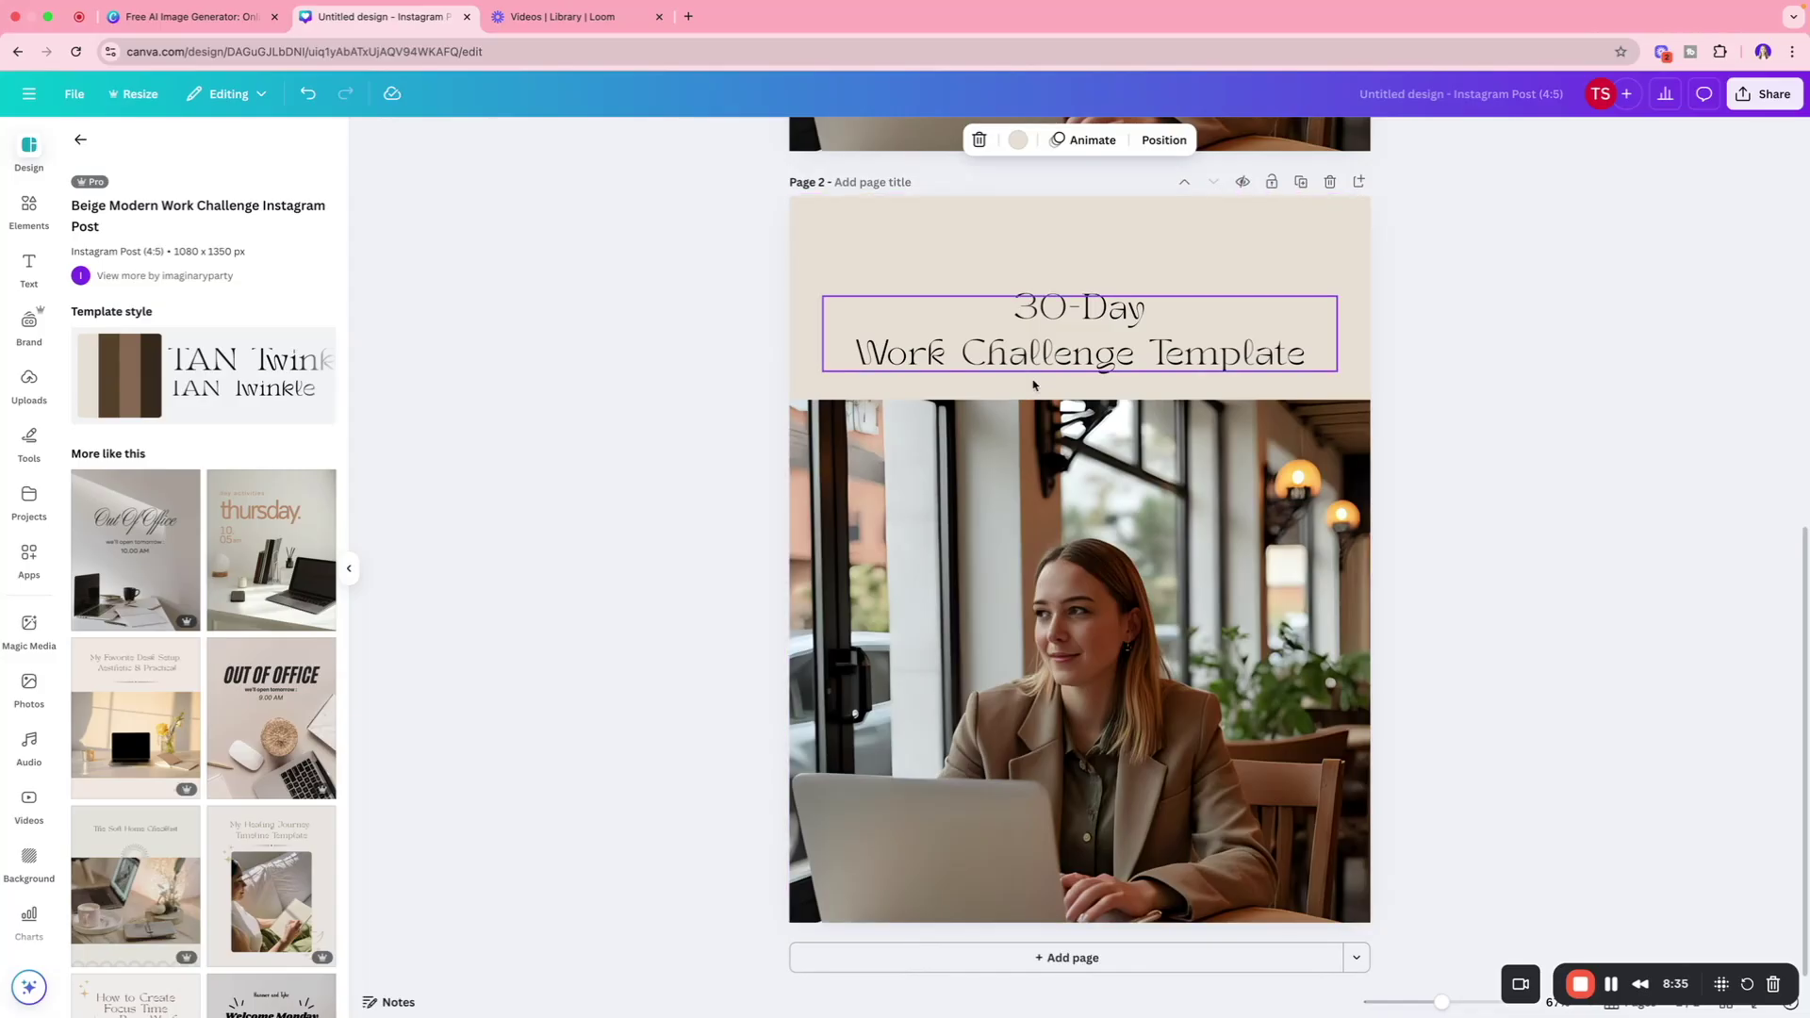
scroll(1084, 405, "down", 1)
left_click(1126, 424)
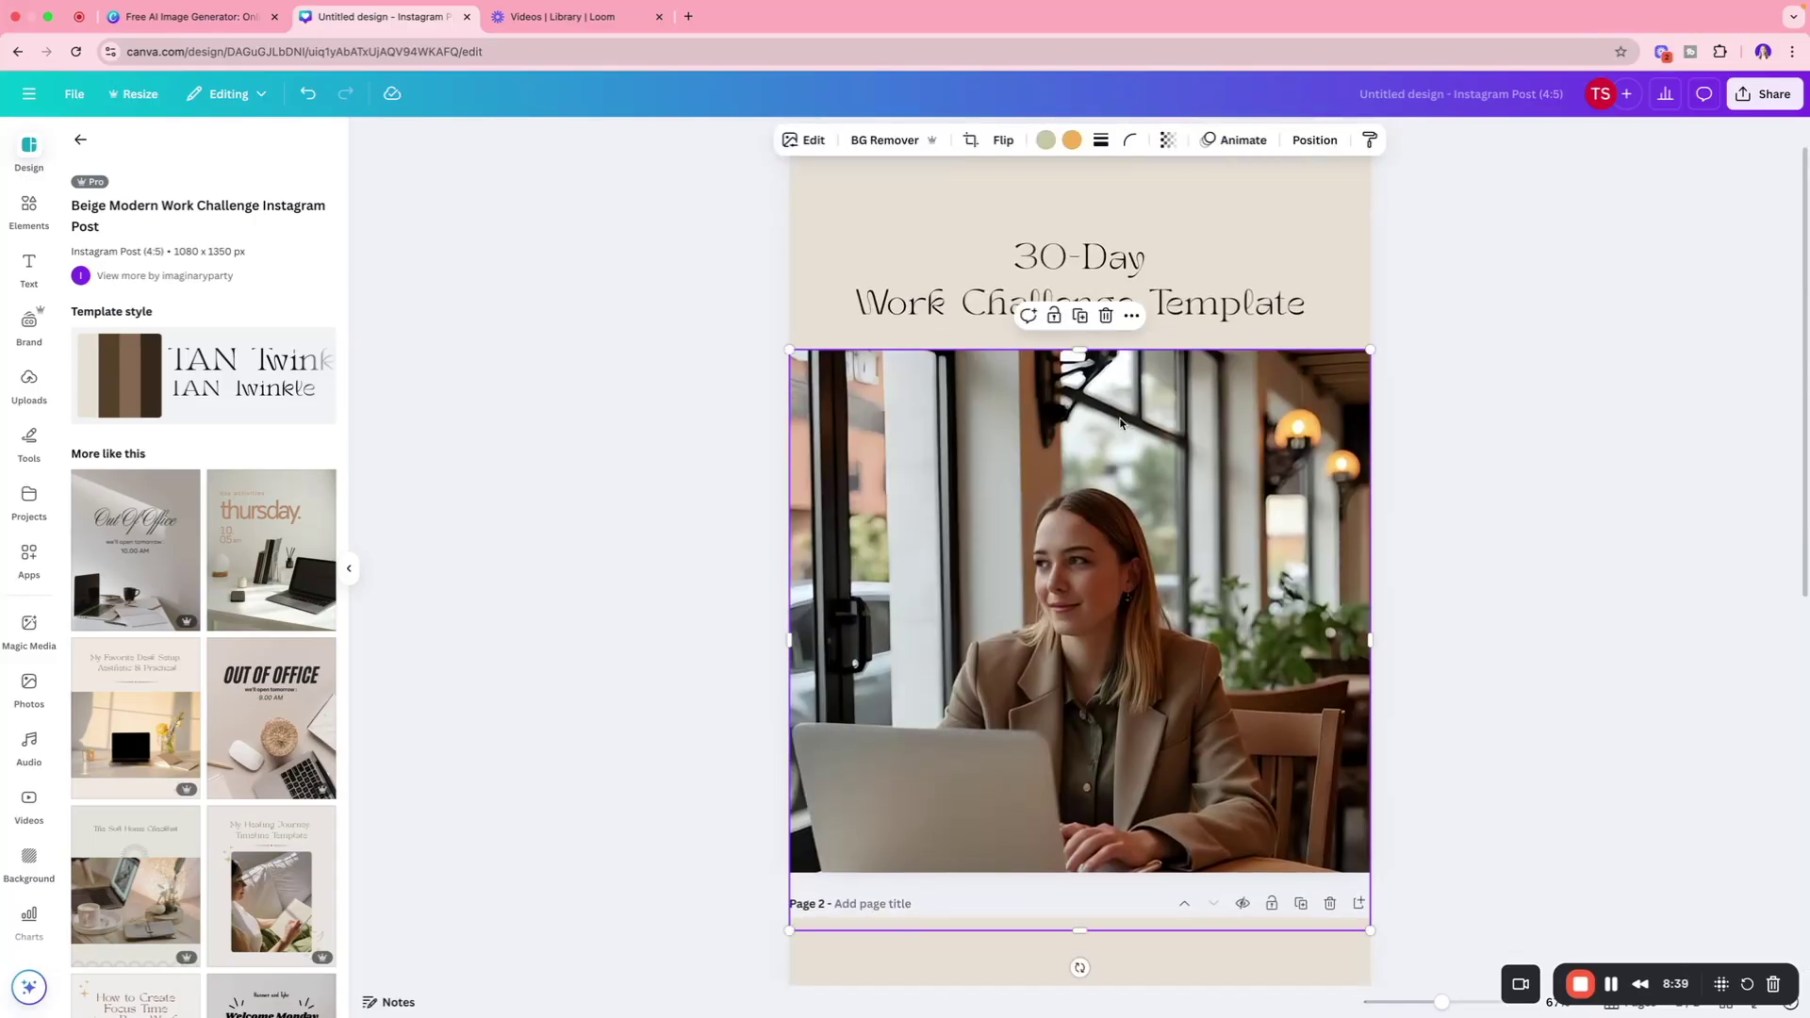
scroll(1122, 424, "down", 1)
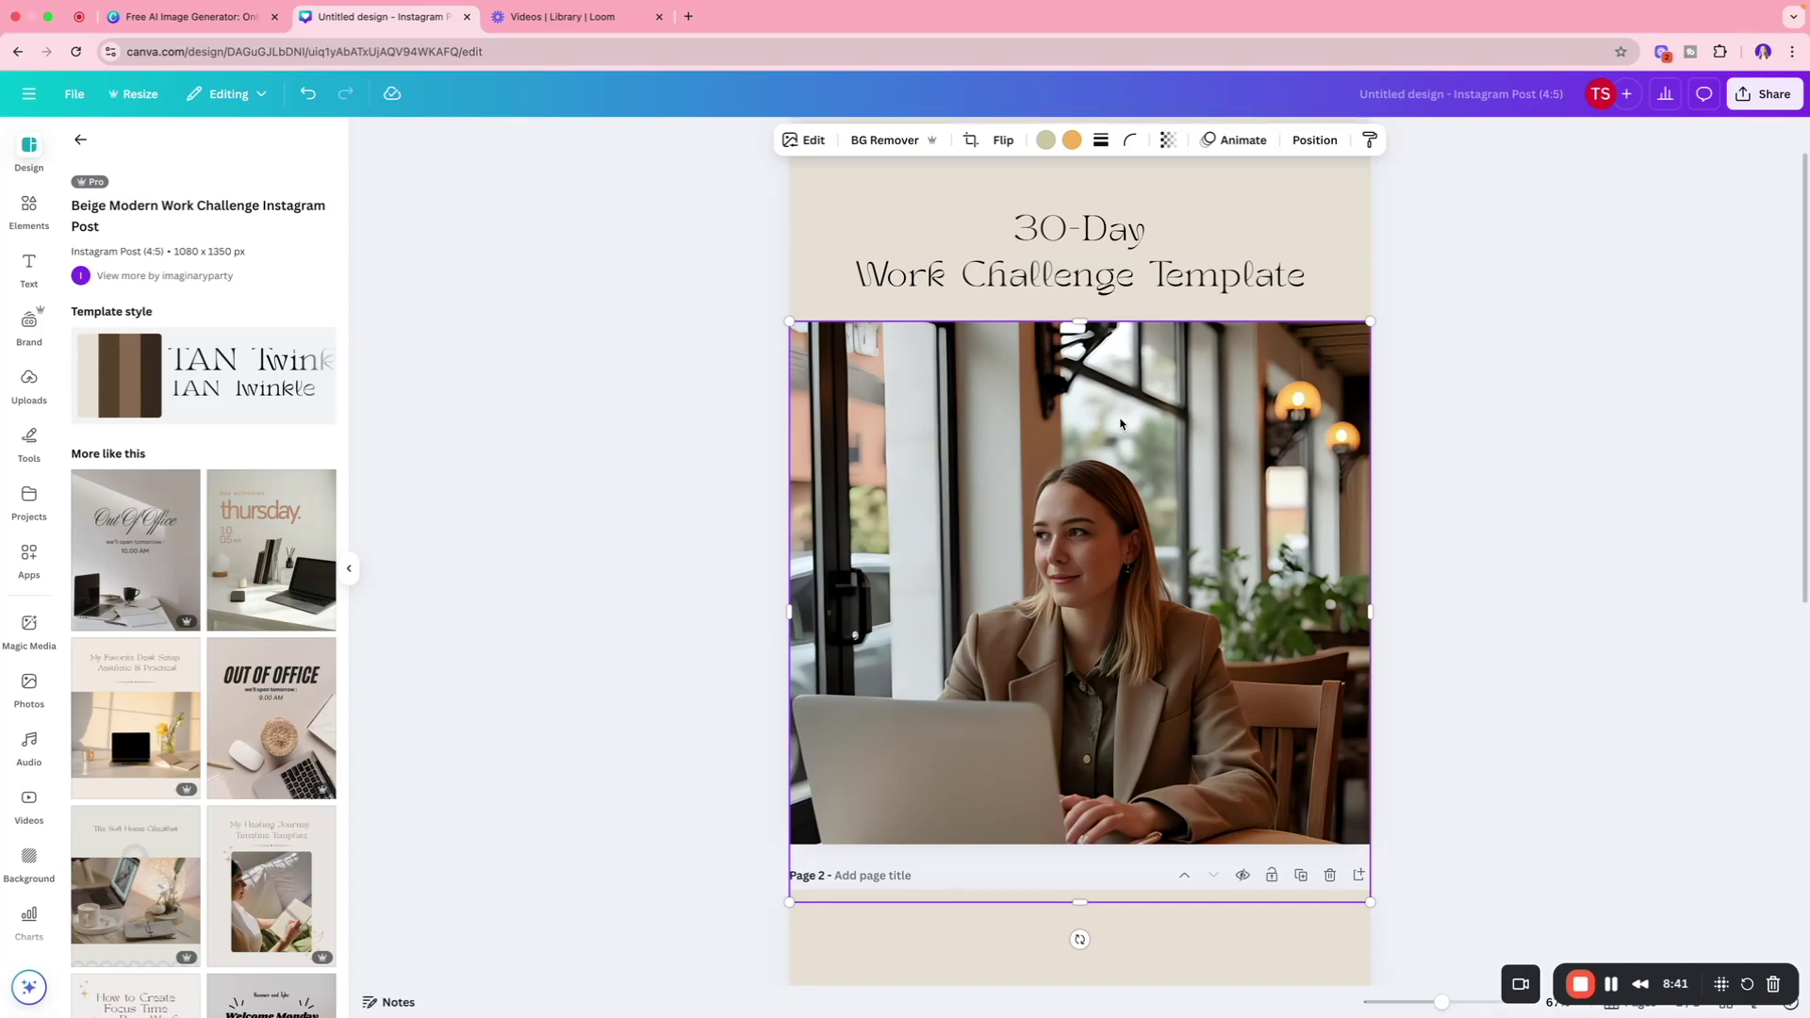
scroll(1141, 435, "up", 2)
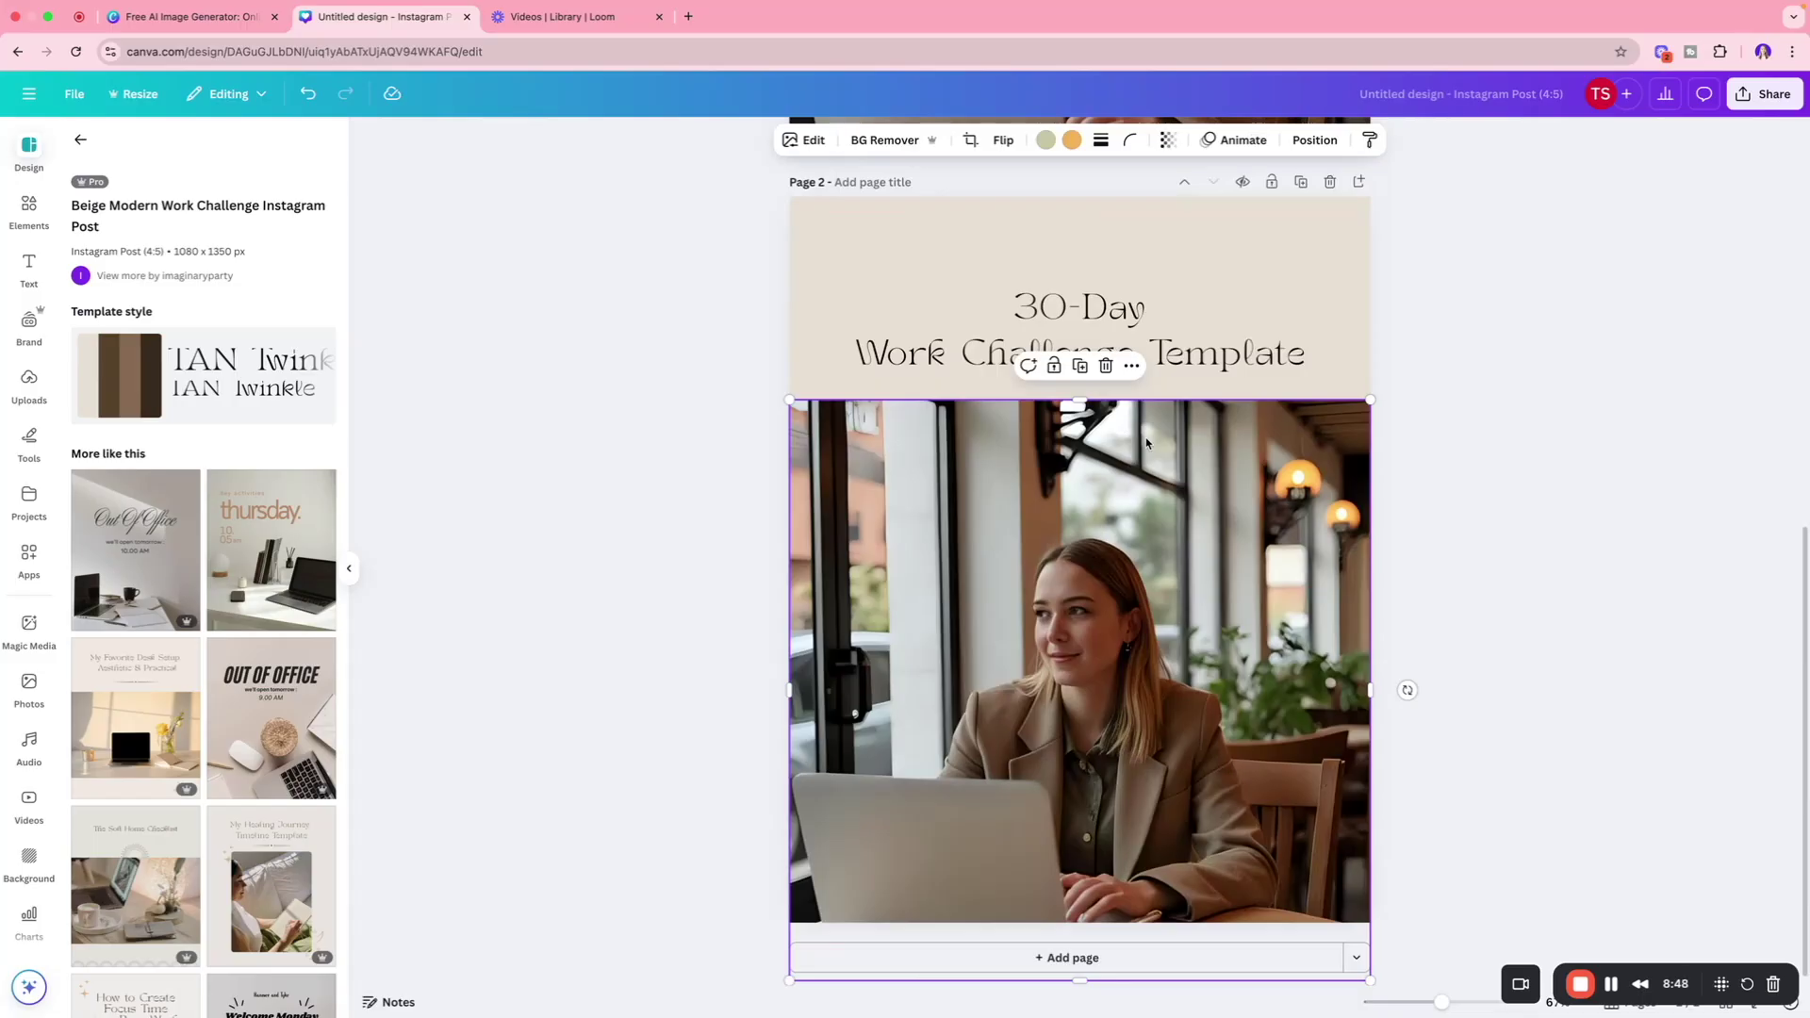
scroll(1091, 426, "up", 3)
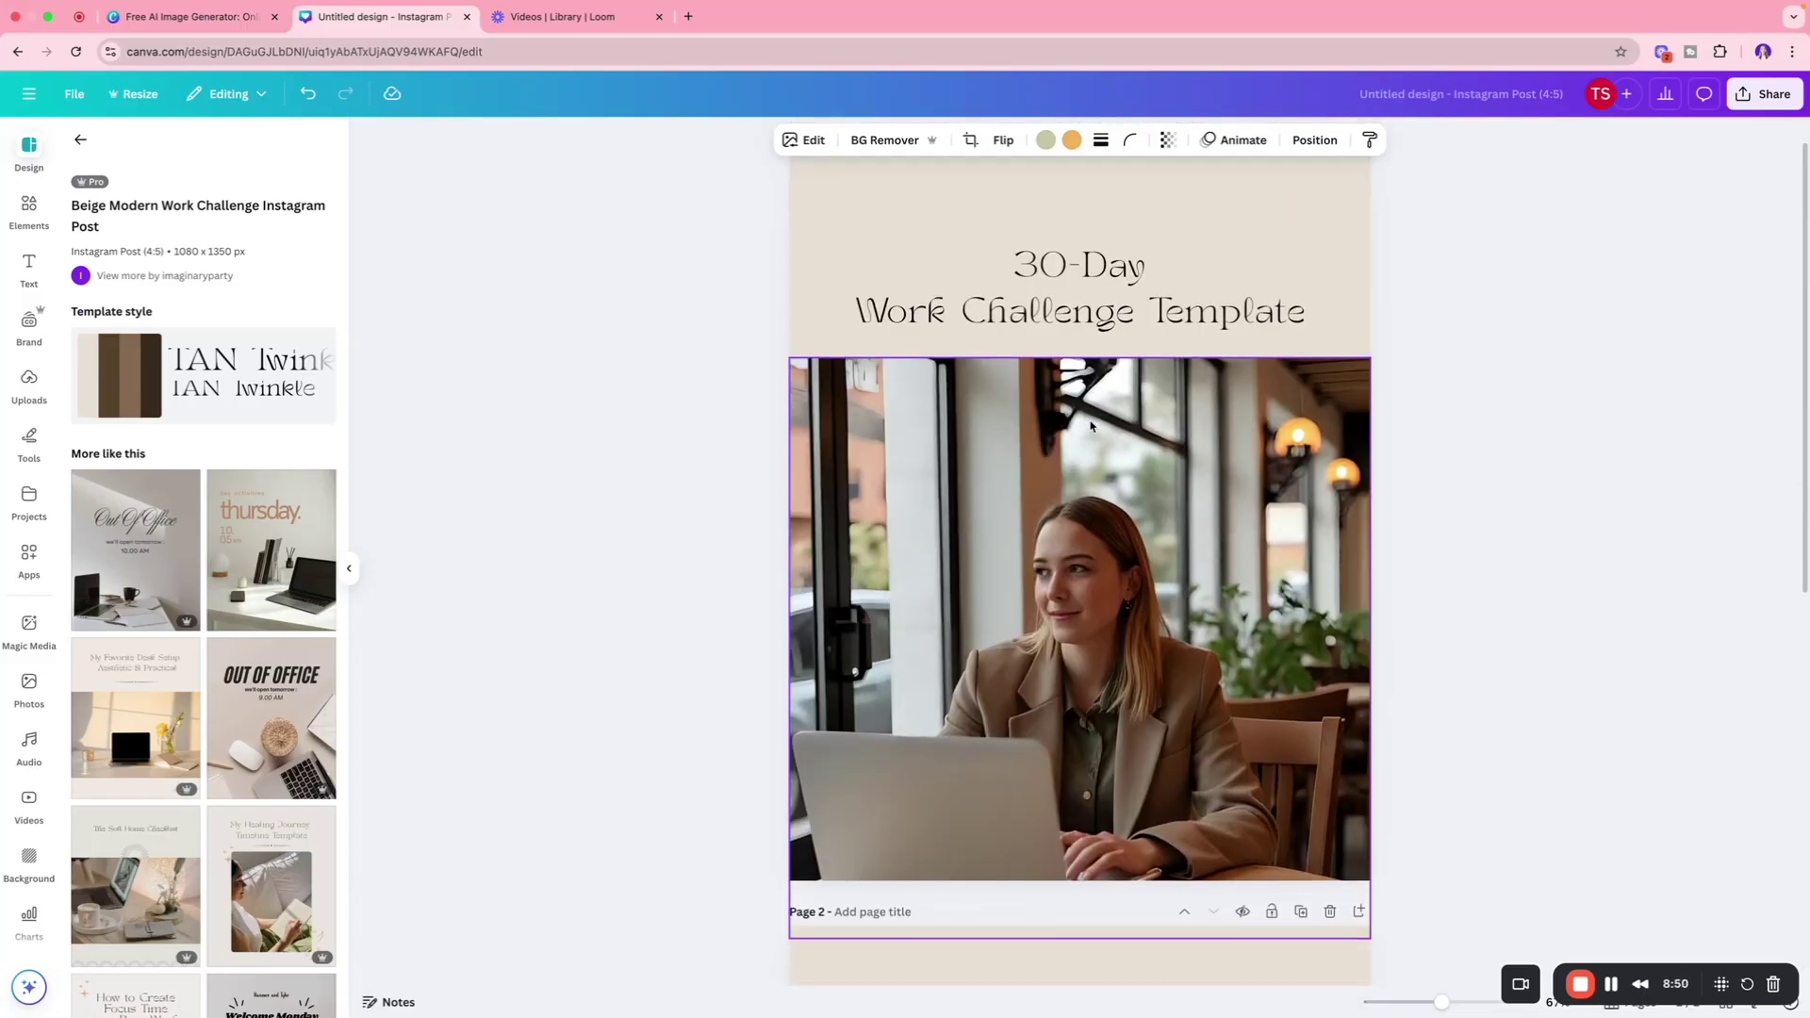
scroll(1091, 426, "down", 3)
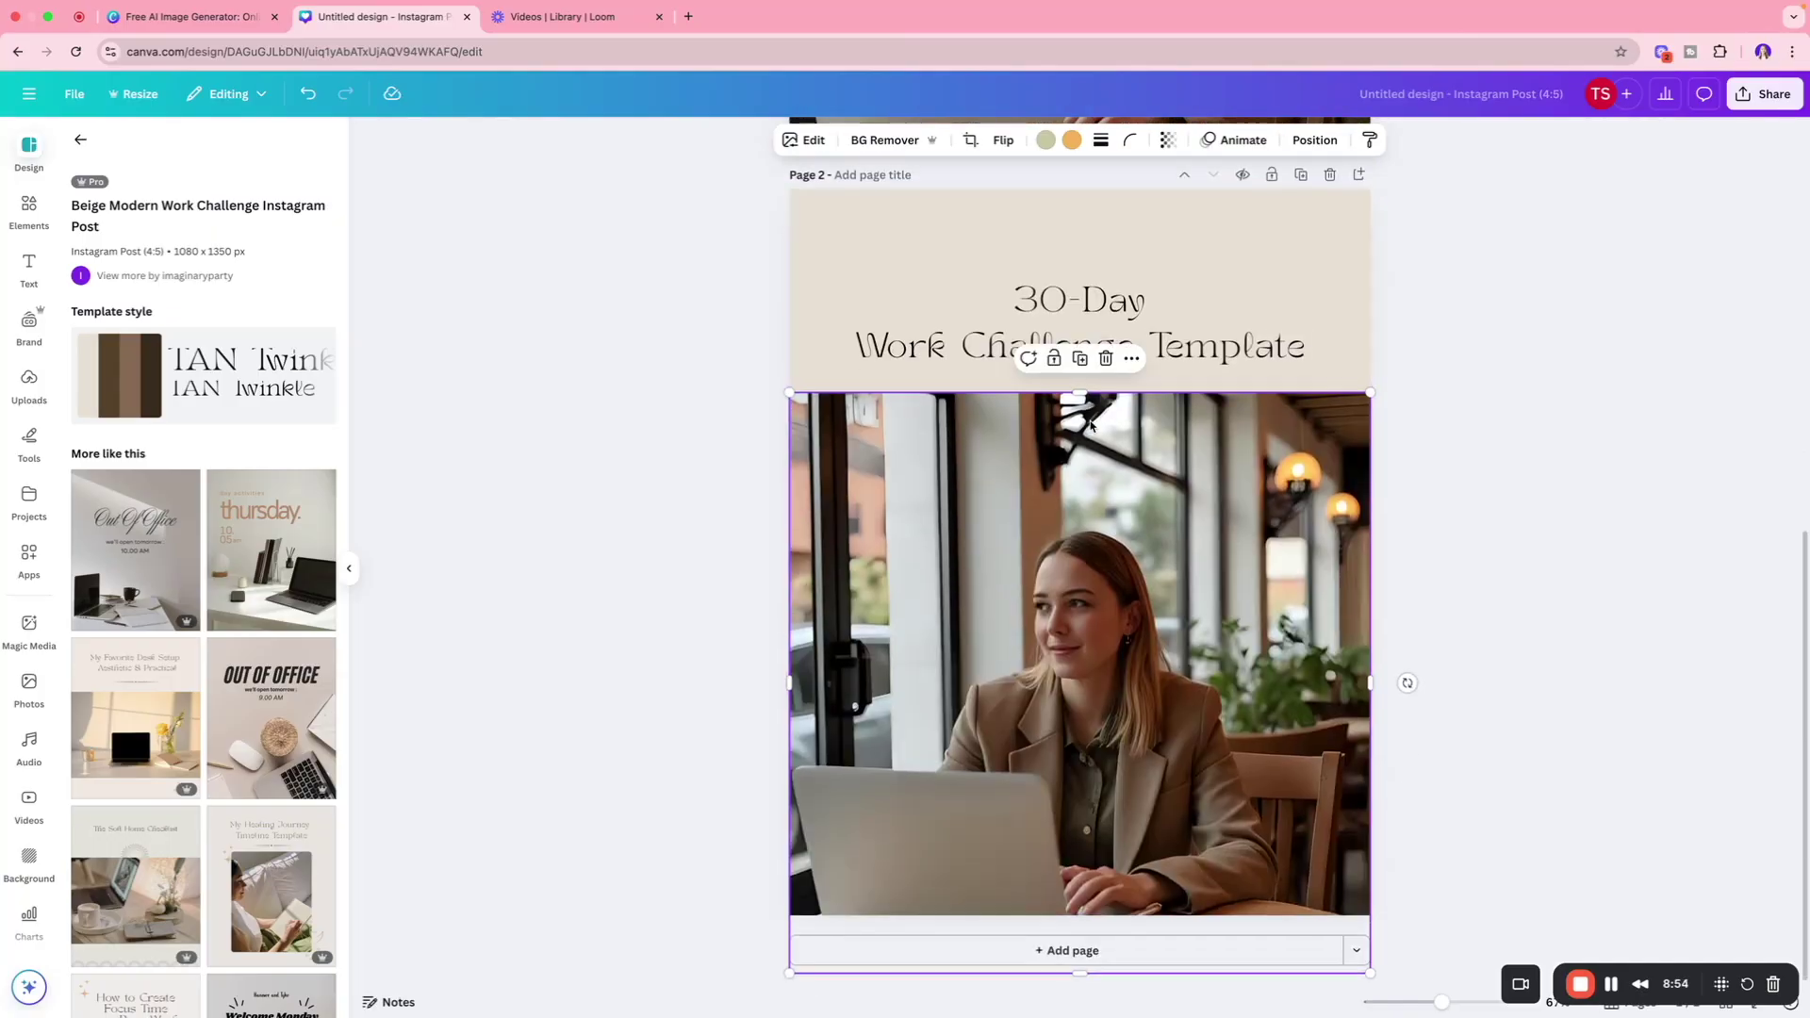
scroll(1091, 426, "up", 10)
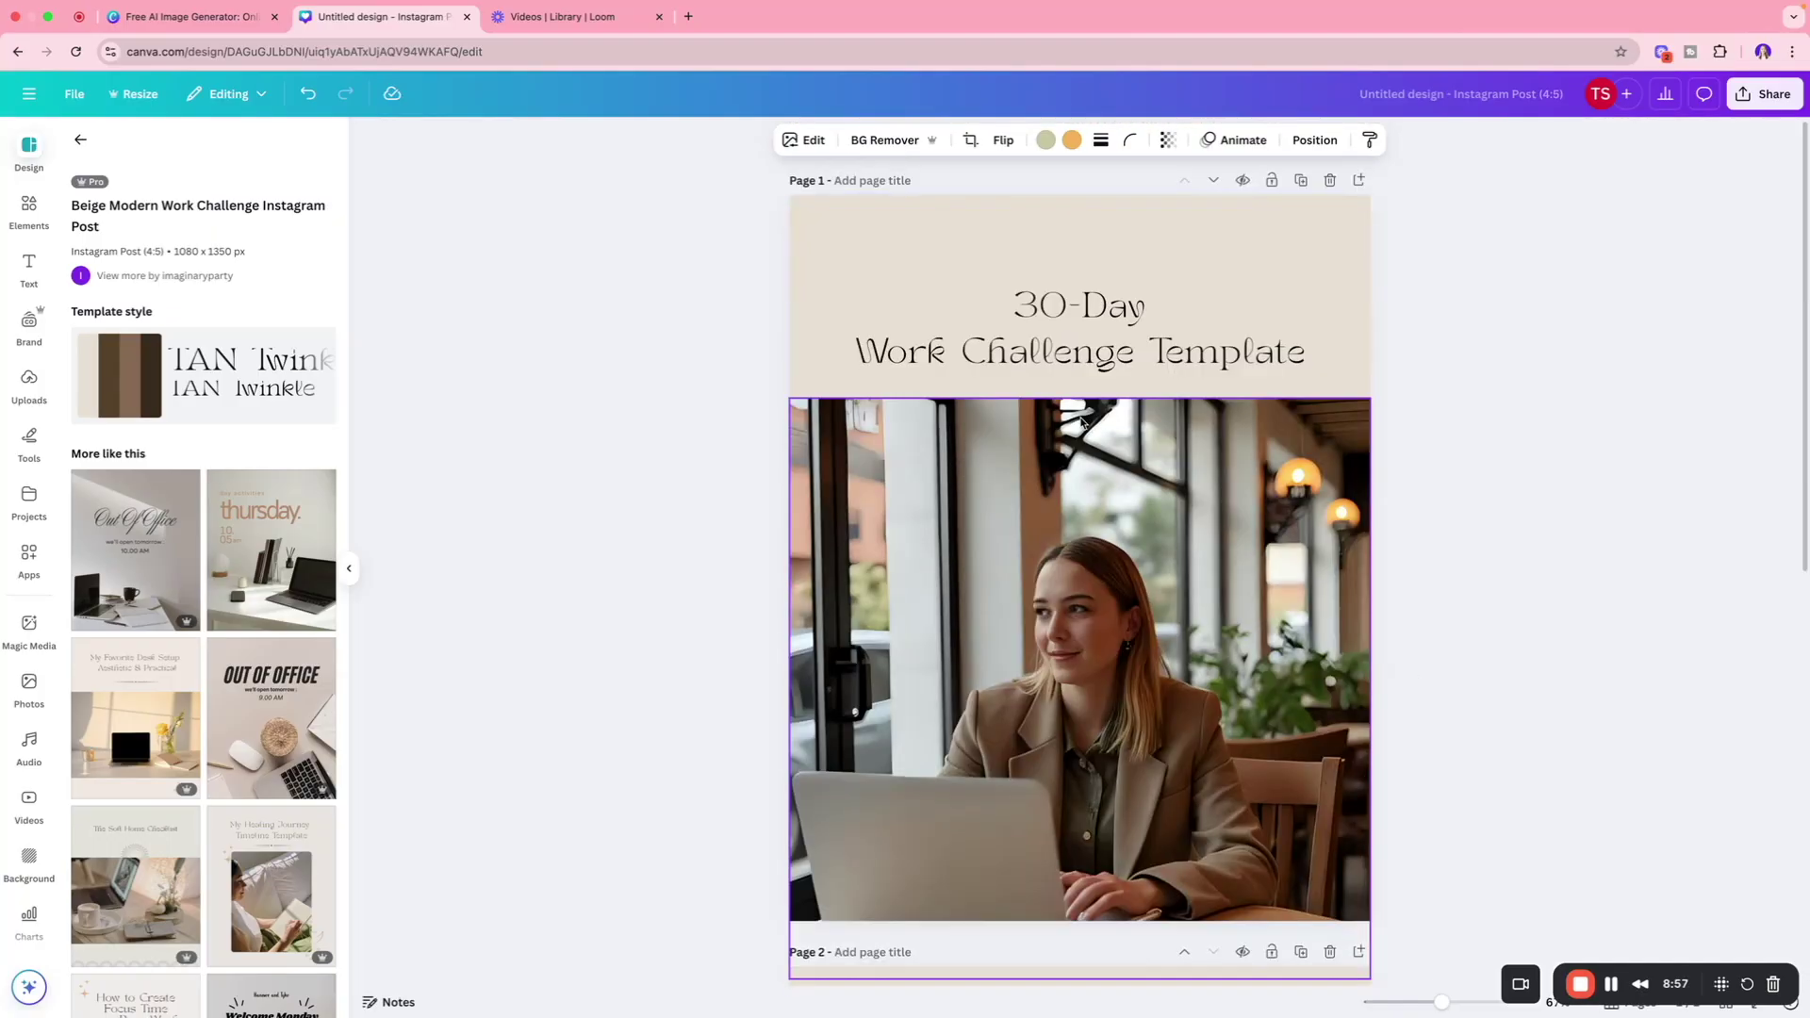